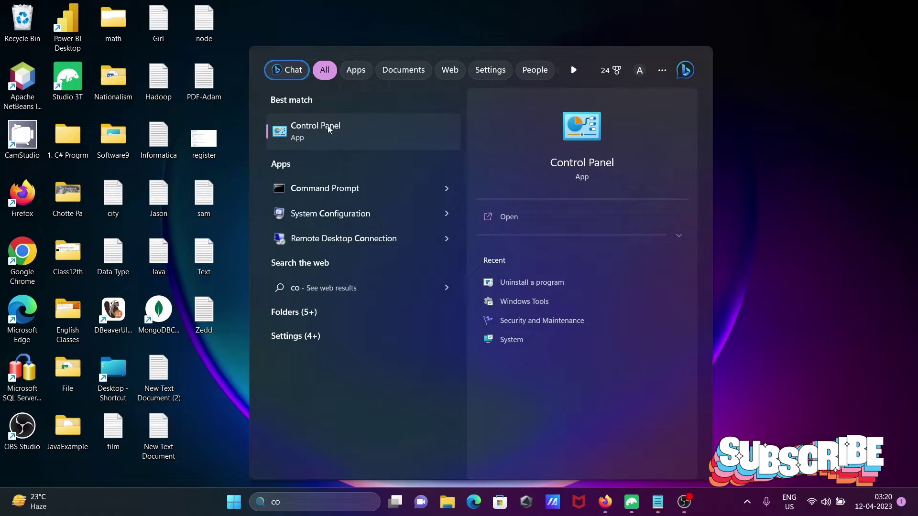
Step: Go to Control Panel's System and Security, then to Windows Tools
{"action": "left_click", "coordinate": [328, 126]}
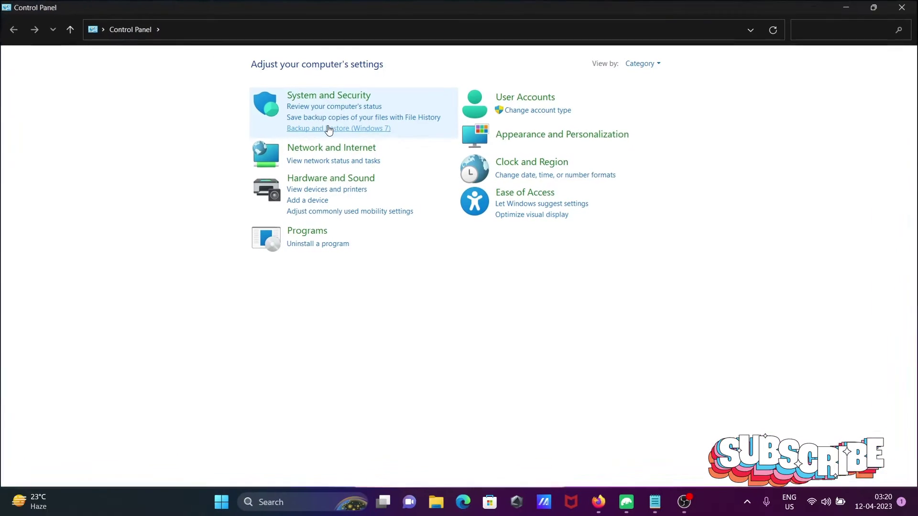
{"action": "left_click", "coordinate": [311, 95]}
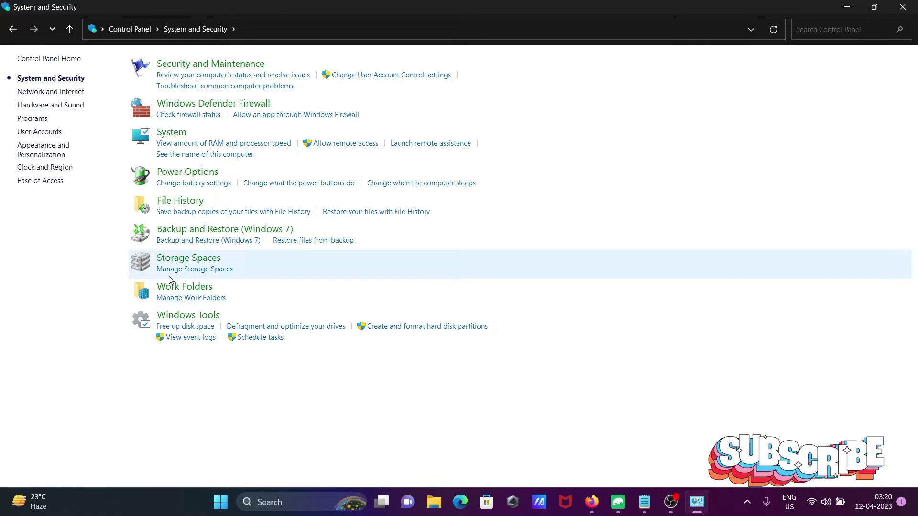
{"action": "left_click", "coordinate": [179, 318]}
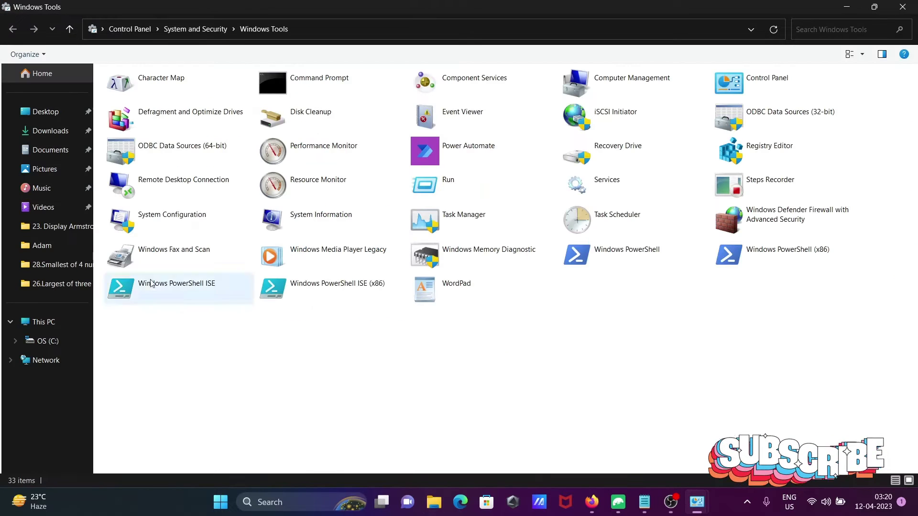
Step: In the 64-bit ODBC Data Source Administrator, review the driver list and cancel without adding a source
{"action": "double_click", "coordinate": [147, 150]}
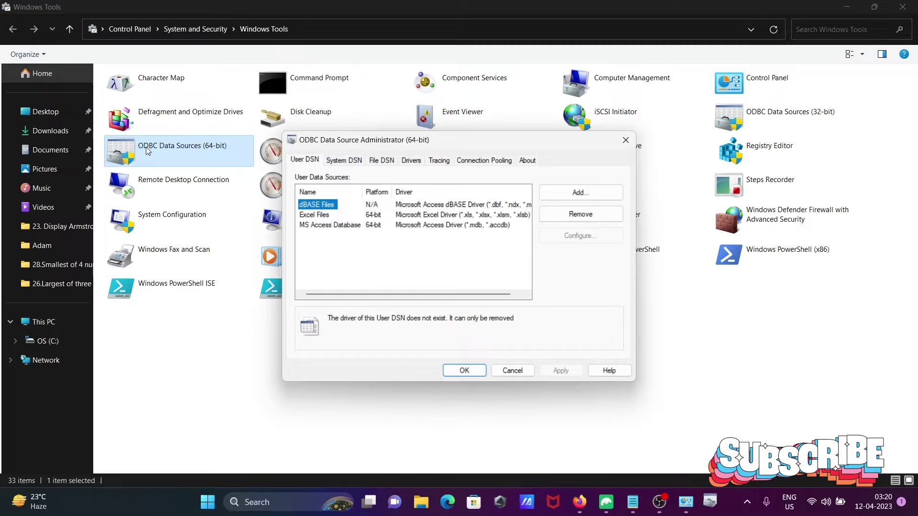
{"action": "left_click", "coordinate": [570, 191]}
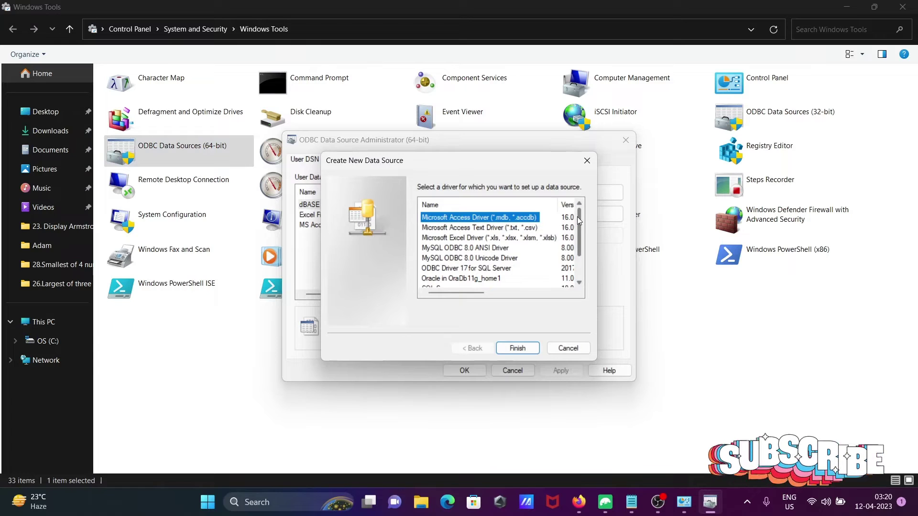
{"action": "scroll", "coordinate": [578, 217], "scroll_direction": "down", "scroll_amount": 2}
{"action": "scroll", "coordinate": [578, 217], "scroll_direction": "up", "scroll_amount": 2}
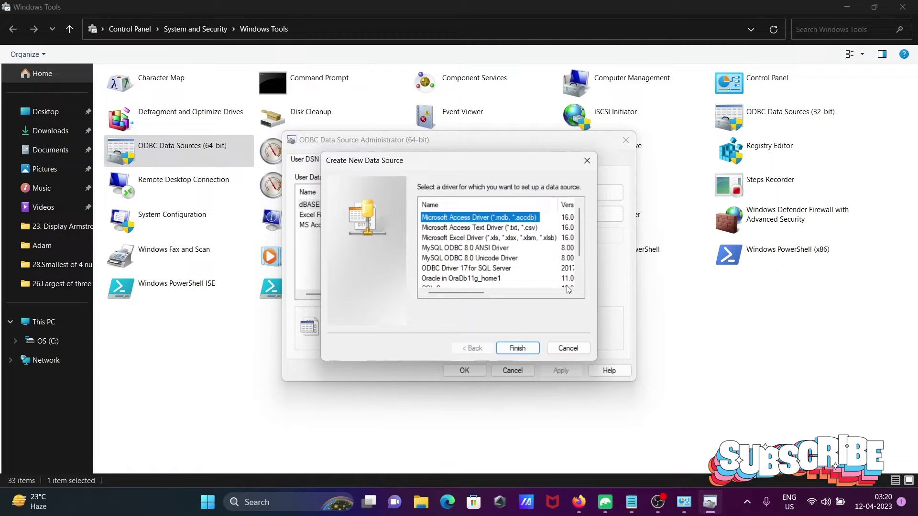
{"action": "left_click", "coordinate": [567, 349]}
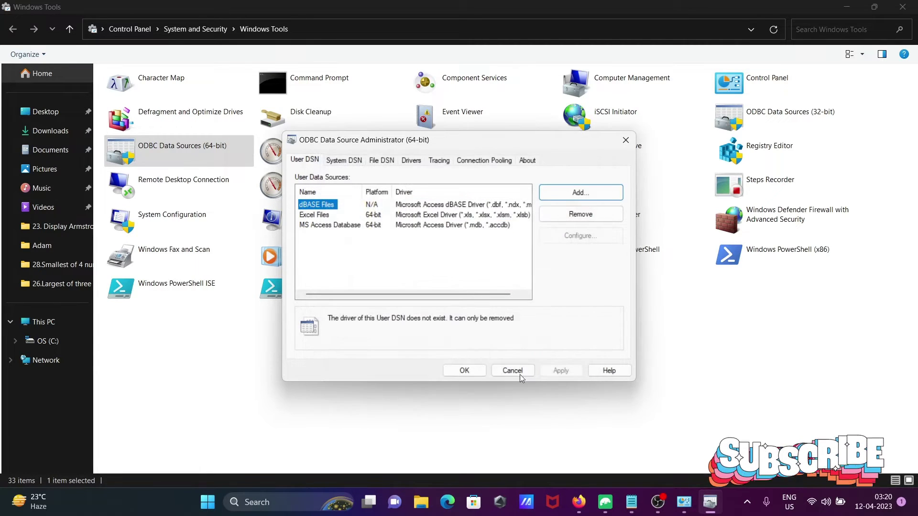
Step: Close the ODBC administrator and Windows Tools, and minimize Control Panel
{"action": "left_click", "coordinate": [508, 371]}
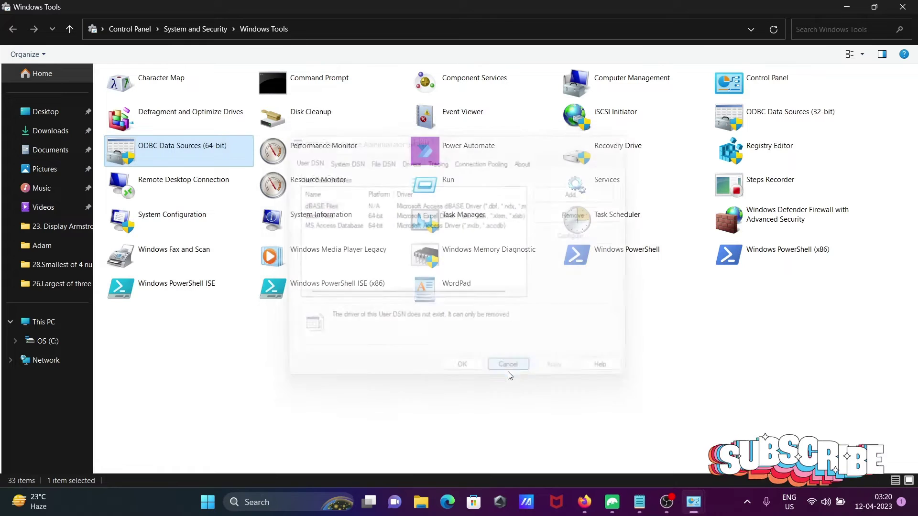
{"action": "left_click", "coordinate": [844, 6]}
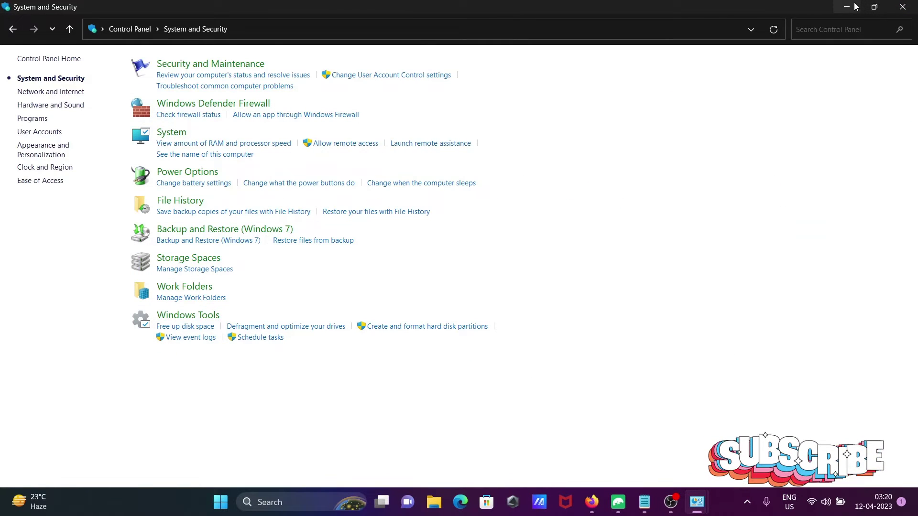
{"action": "left_click", "coordinate": [854, 6]}
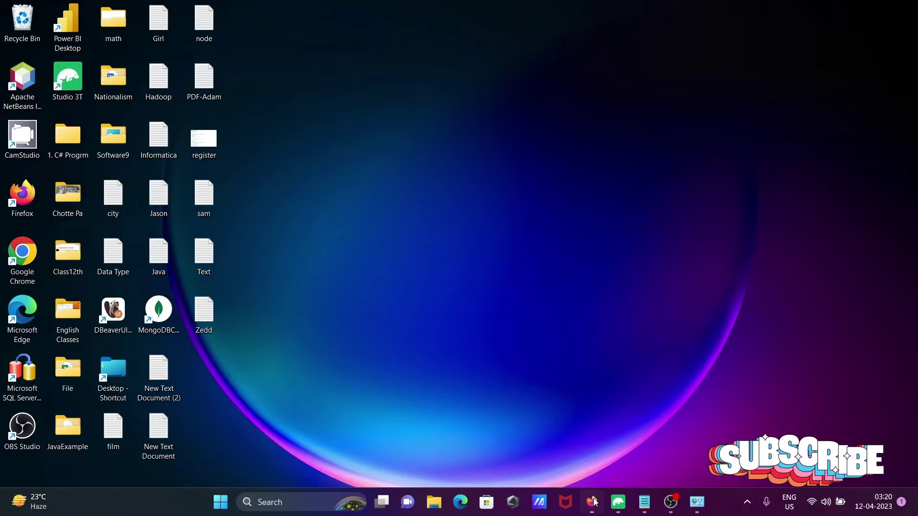
Step: Back in Firefox, follow the Devart MongoDB ODBC Driver result from the Google search
{"action": "left_click", "coordinate": [593, 502]}
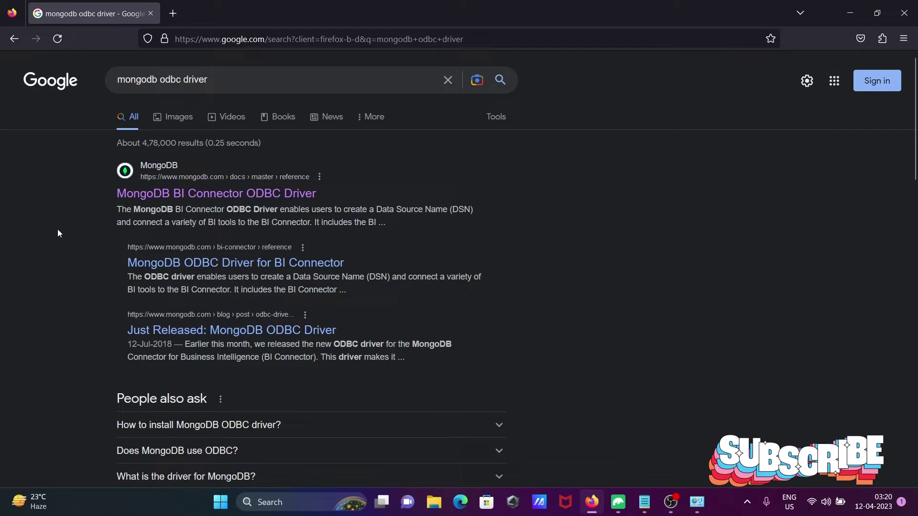
{"action": "scroll", "coordinate": [59, 233], "scroll_direction": "down", "scroll_amount": 2}
{"action": "scroll", "coordinate": [59, 233], "scroll_direction": "down", "scroll_amount": 3}
{"action": "scroll", "coordinate": [58, 233], "scroll_direction": "down", "scroll_amount": 2}
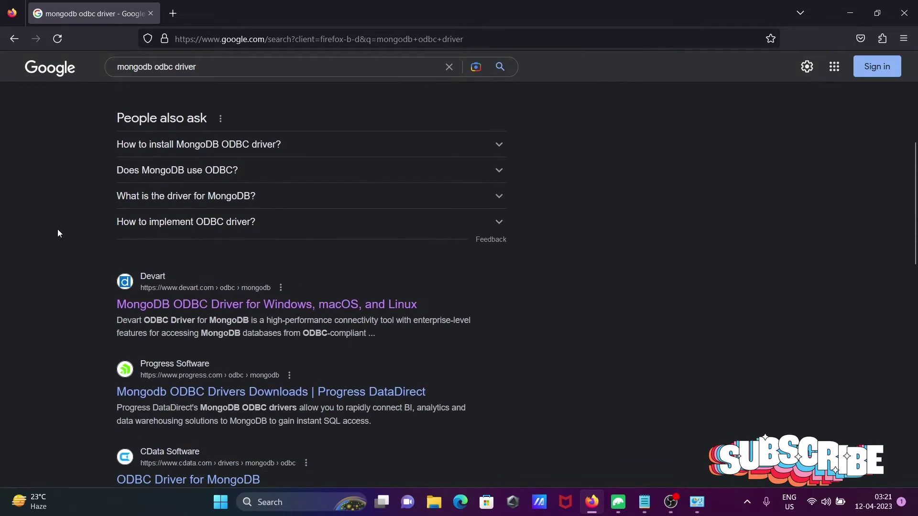
{"action": "left_click", "coordinate": [266, 302]}
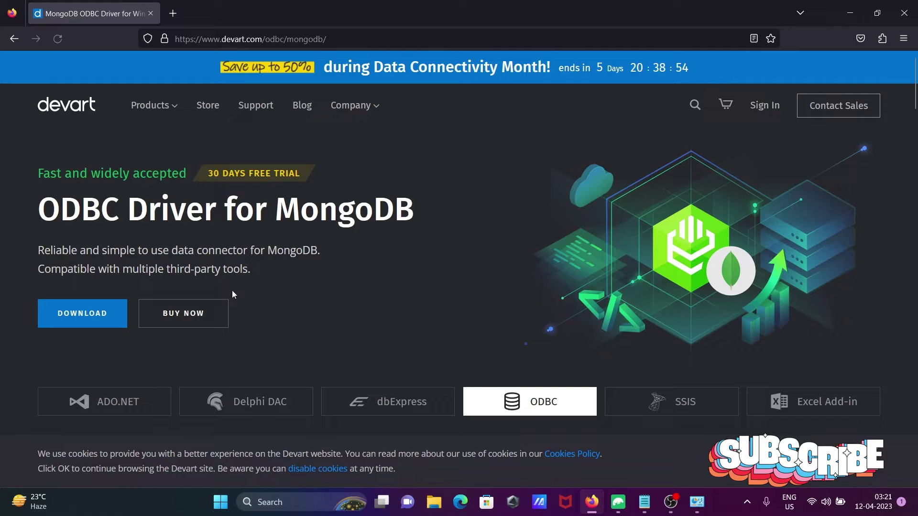
Step: Request the trial of ODBC Driver for MongoDB 4.0 MSI from the driver's download page
{"action": "left_click", "coordinate": [78, 316]}
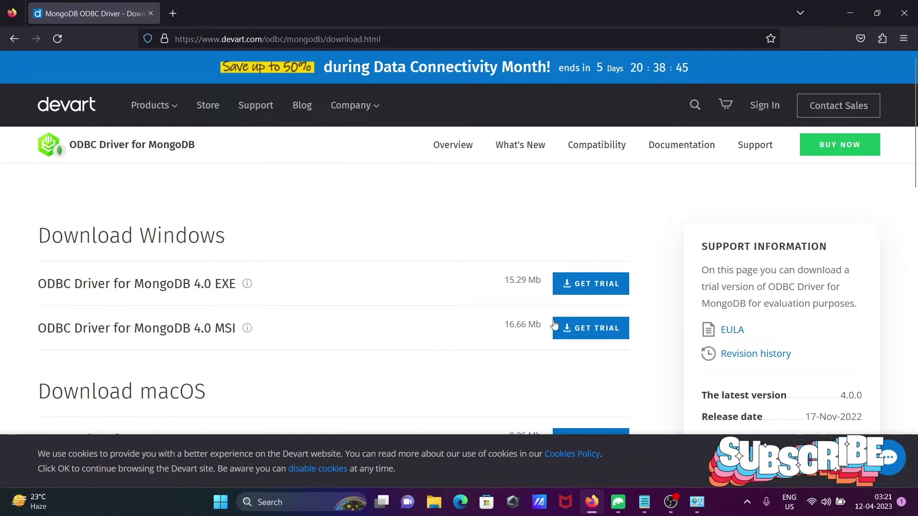
{"action": "left_click", "coordinate": [580, 330]}
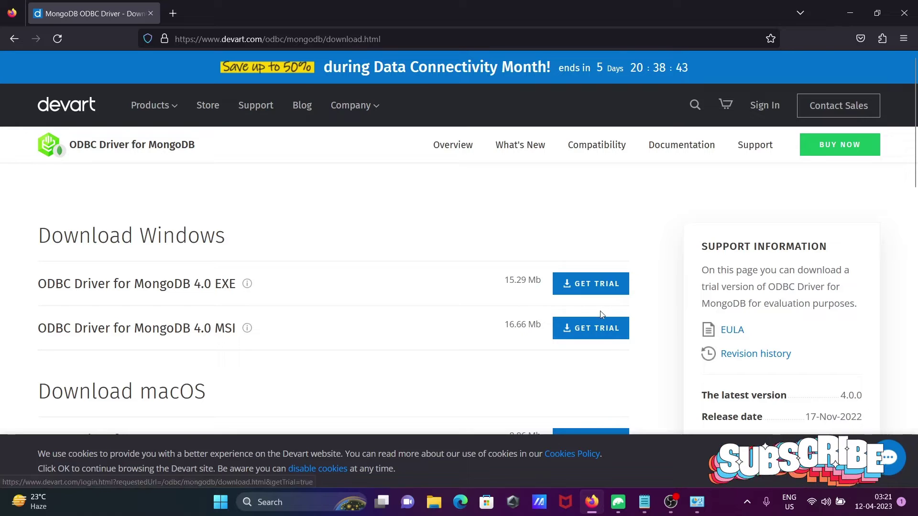
{"action": "left_click", "coordinate": [579, 330]}
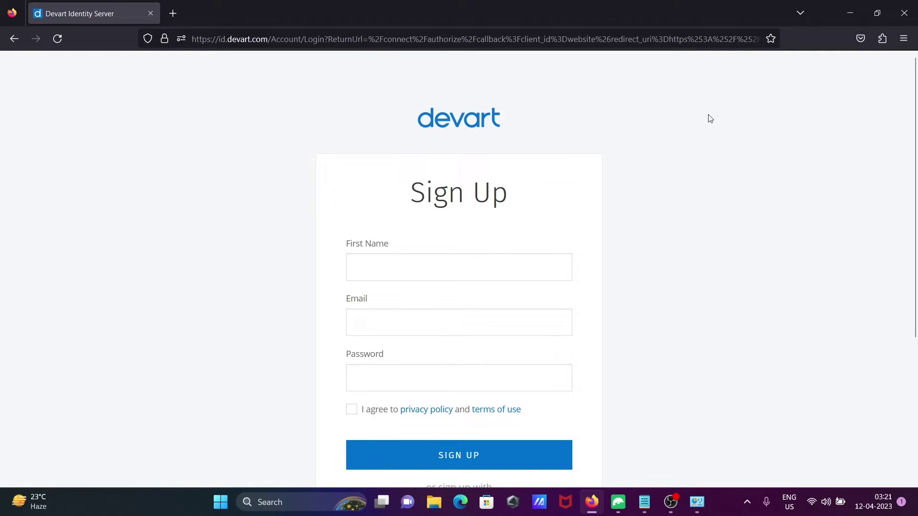
Step: Launch the devartodbcmongo installer from the Downloads folder
{"action": "left_click", "coordinate": [854, 10]}
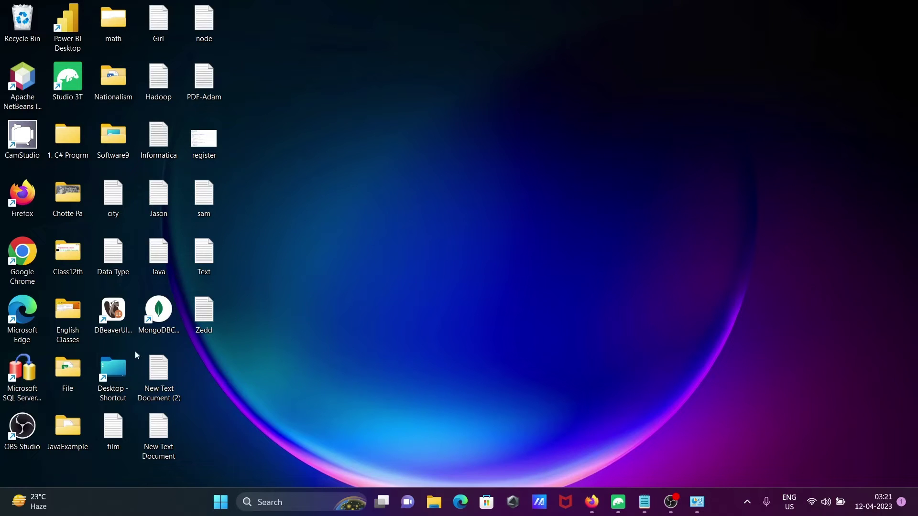
{"action": "double_click", "coordinate": [121, 367]}
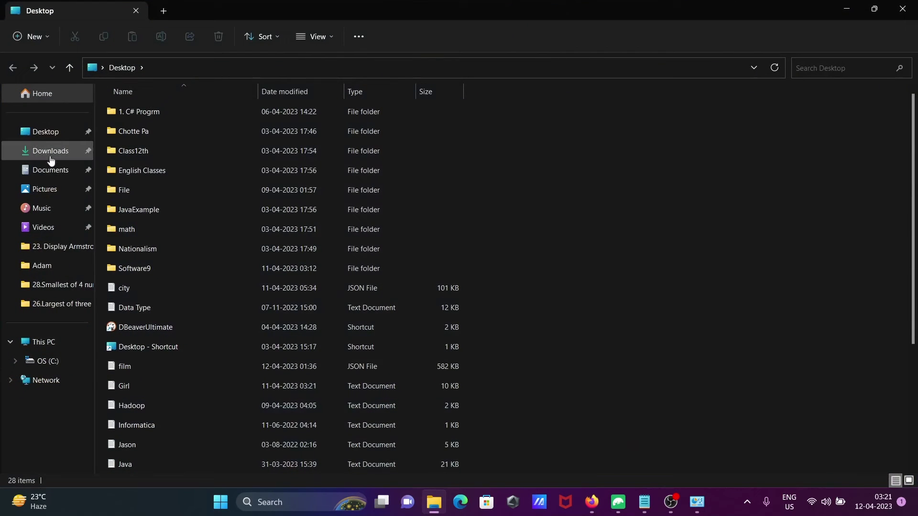
{"action": "left_click", "coordinate": [46, 151]}
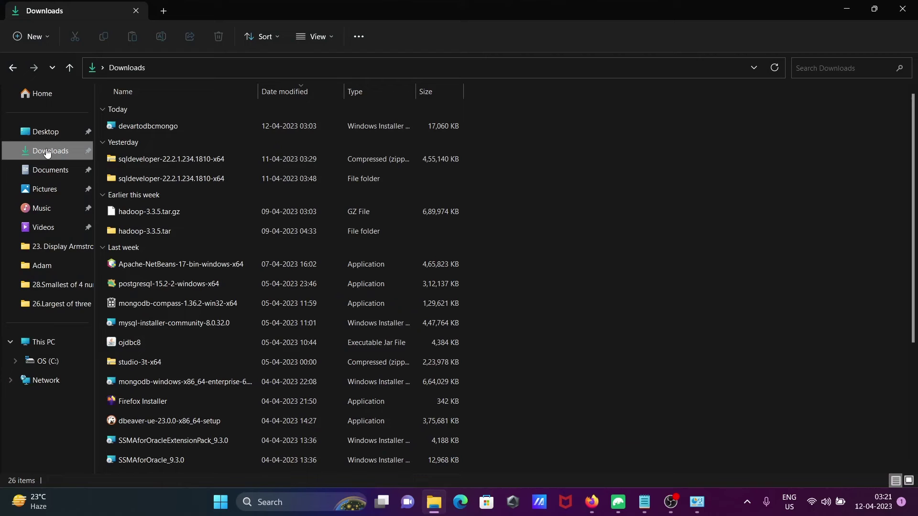
{"action": "double_click", "coordinate": [140, 126]}
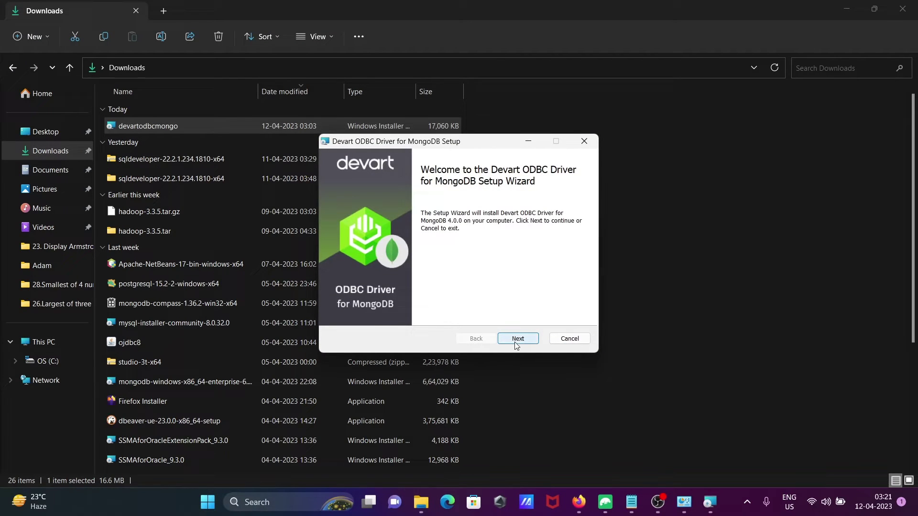
Step: Accept the license, keep the default folder and trial license, and install the driver
{"action": "left_click", "coordinate": [517, 339]}
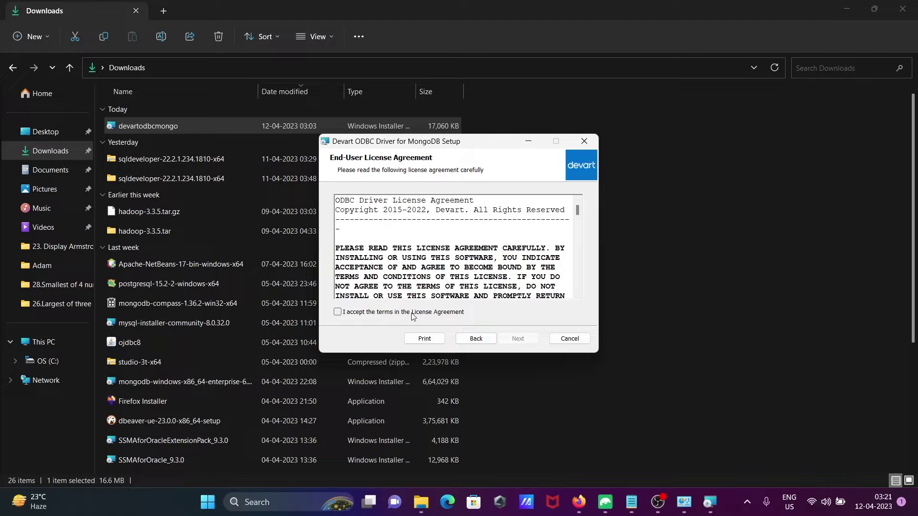
{"action": "left_click", "coordinate": [337, 313]}
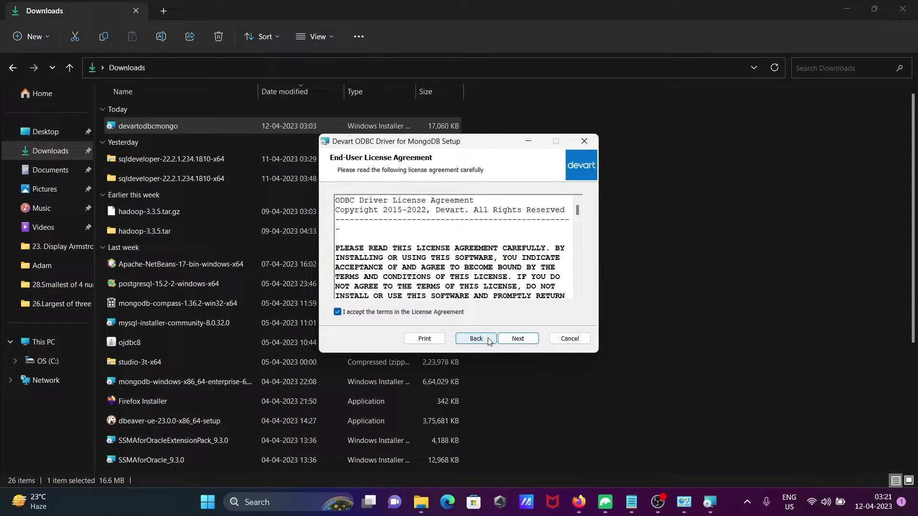
{"action": "left_click", "coordinate": [516, 339]}
{"action": "left_click", "coordinate": [516, 340]}
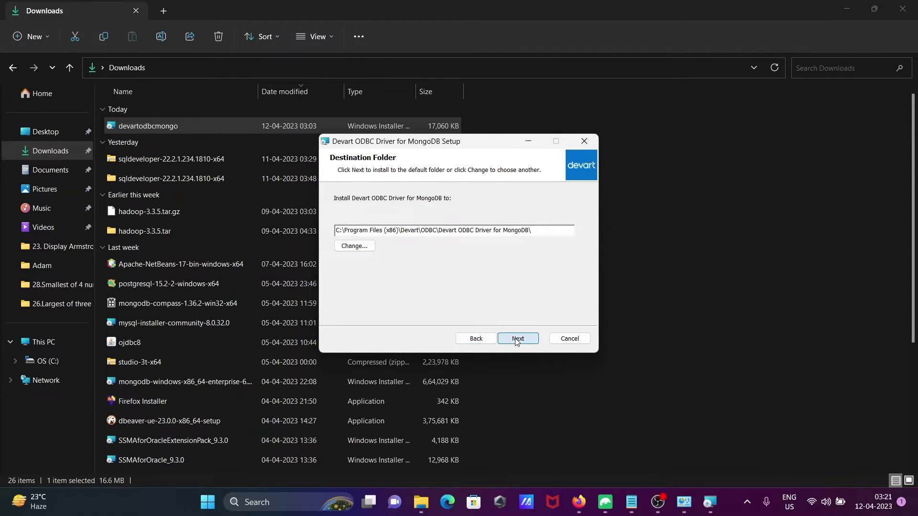
{"action": "left_click", "coordinate": [516, 340]}
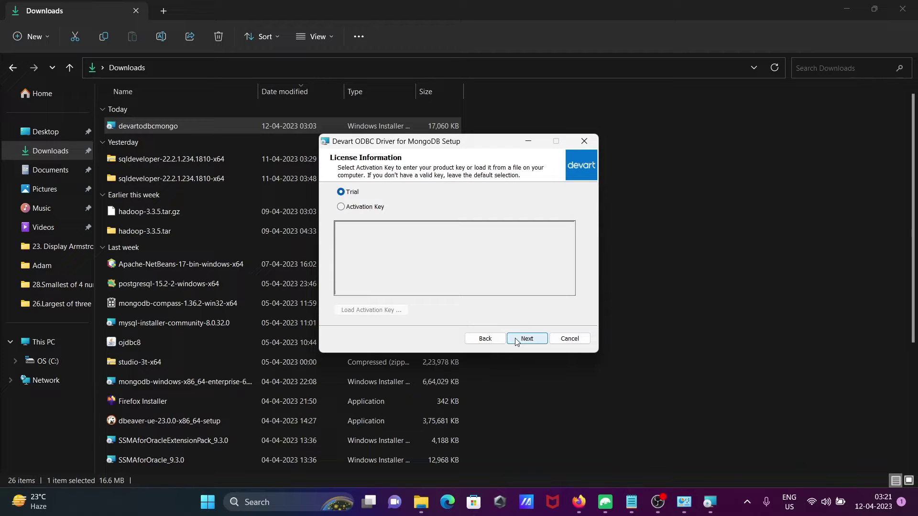
{"action": "left_click", "coordinate": [516, 341]}
{"action": "left_click", "coordinate": [515, 340]}
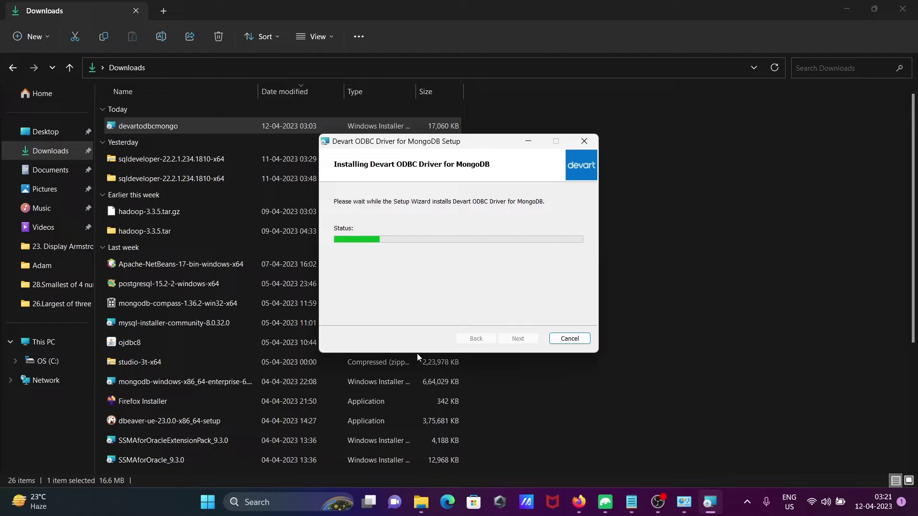
{"action": "left_click", "coordinate": [845, 8]}
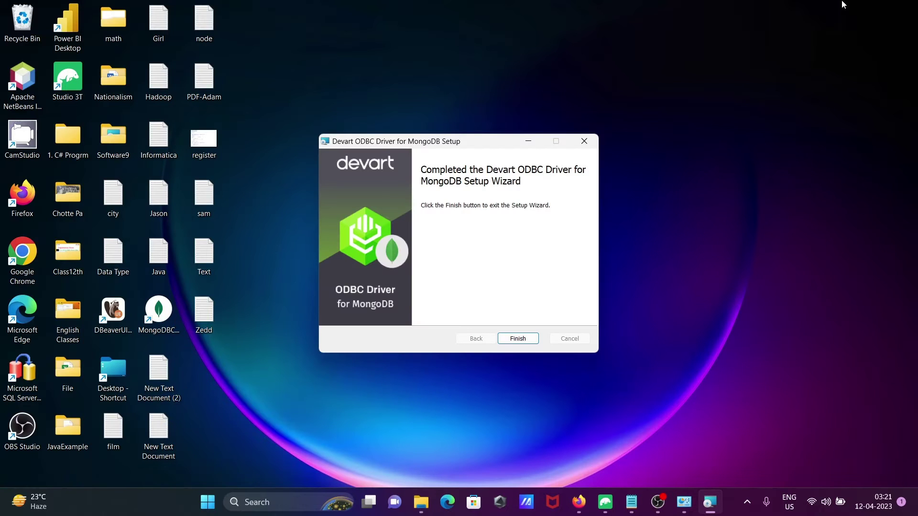
Step: Close the finished installer and add a 64-bit user DSN using Devart ODBC Driver for MongoDB
{"action": "left_click", "coordinate": [509, 340]}
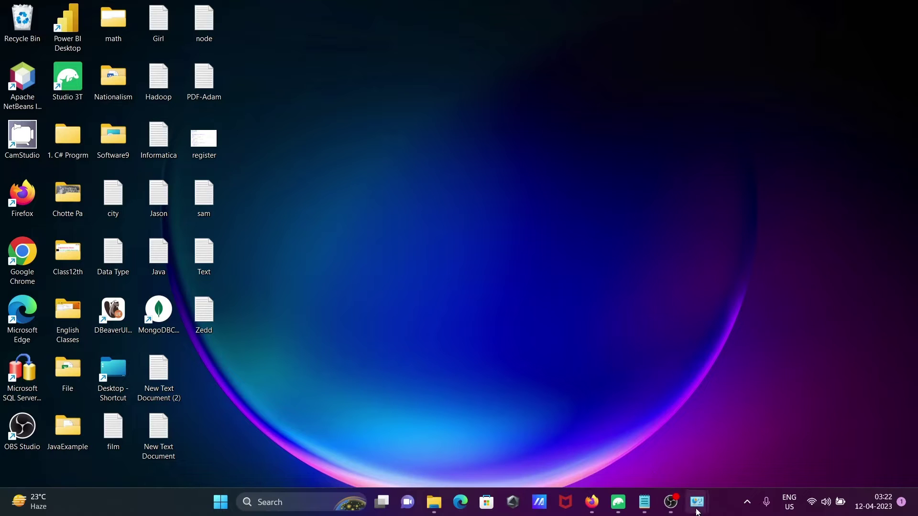
{"action": "mouse_move", "coordinate": [697, 503]}
{"action": "left_click", "coordinate": [761, 441]}
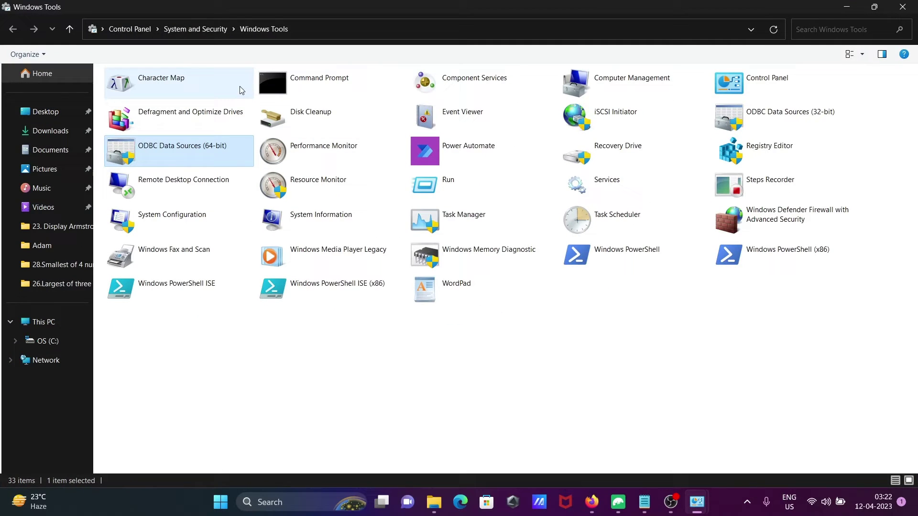
{"action": "double_click", "coordinate": [181, 146]}
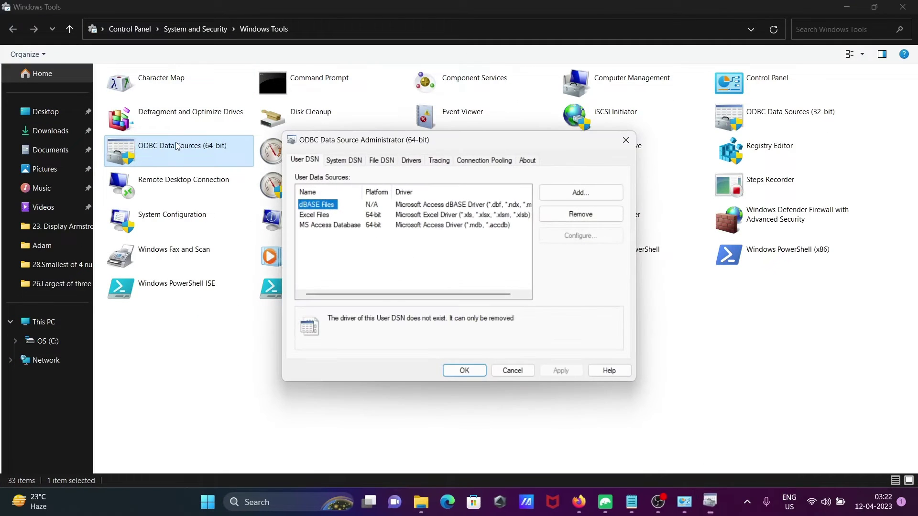
{"action": "left_click", "coordinate": [578, 193]}
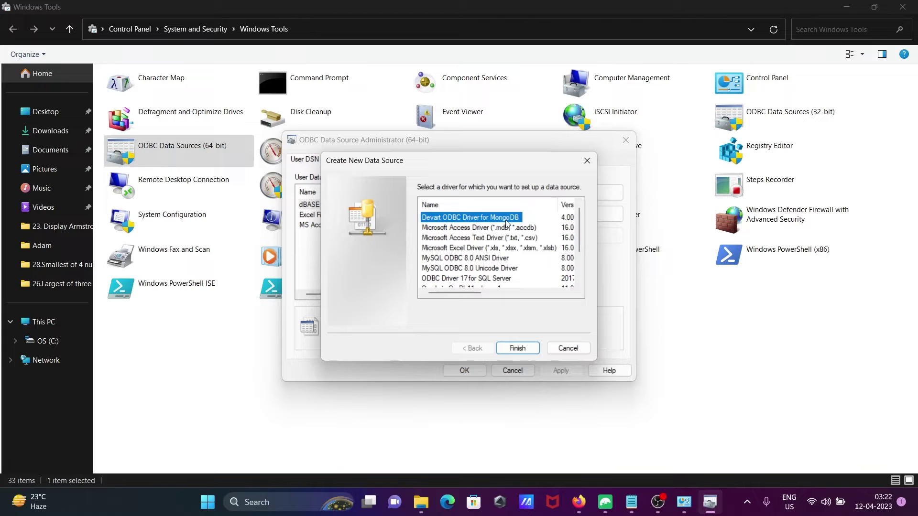
{"action": "left_click", "coordinate": [514, 348]}
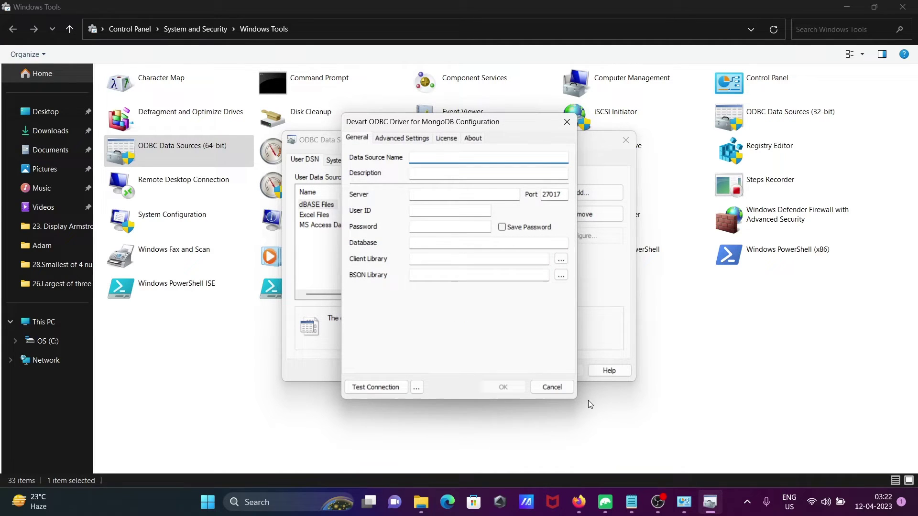
Step: In Studio 3T, collapse the admin, config and local databases to show Sony's collections
{"action": "left_click", "coordinate": [604, 505]}
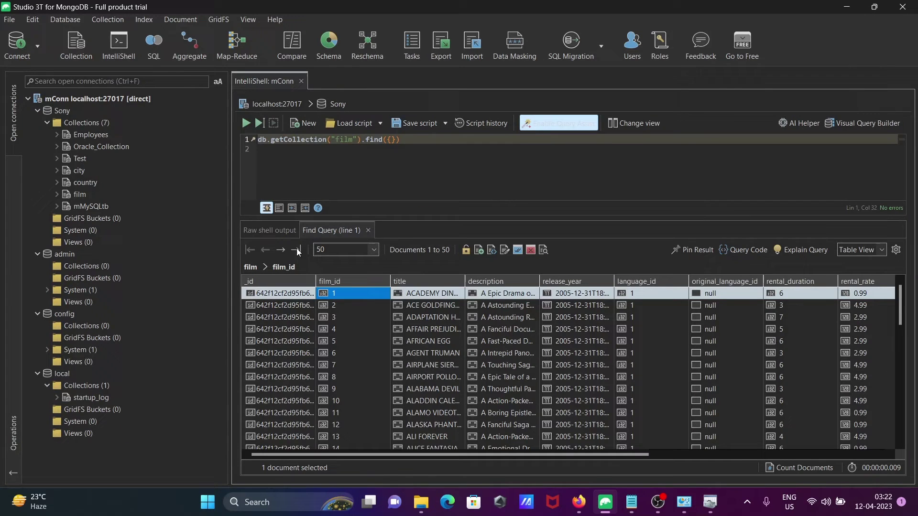
{"action": "left_click", "coordinate": [41, 254]}
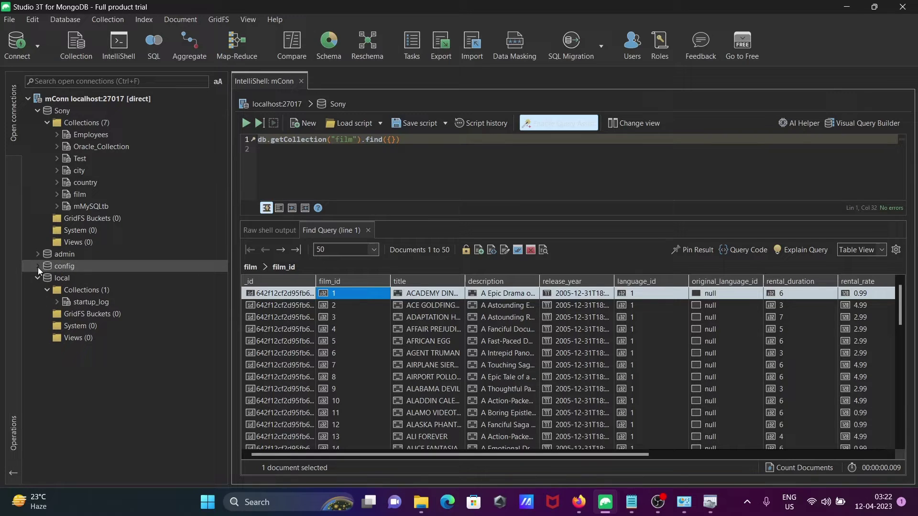
{"action": "left_click", "coordinate": [38, 266]}
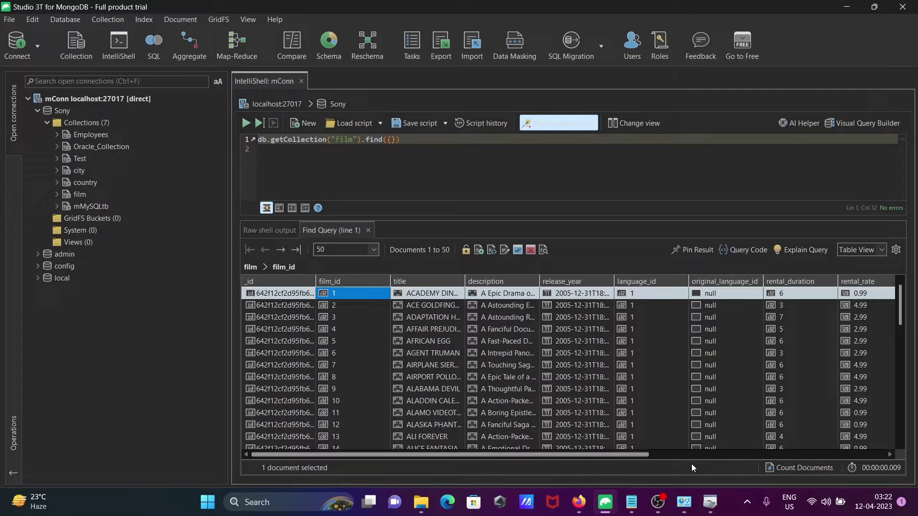
Step: Fill in the data source form: name dPowerBI, server localhost, database Sony
{"action": "left_click", "coordinate": [711, 502]}
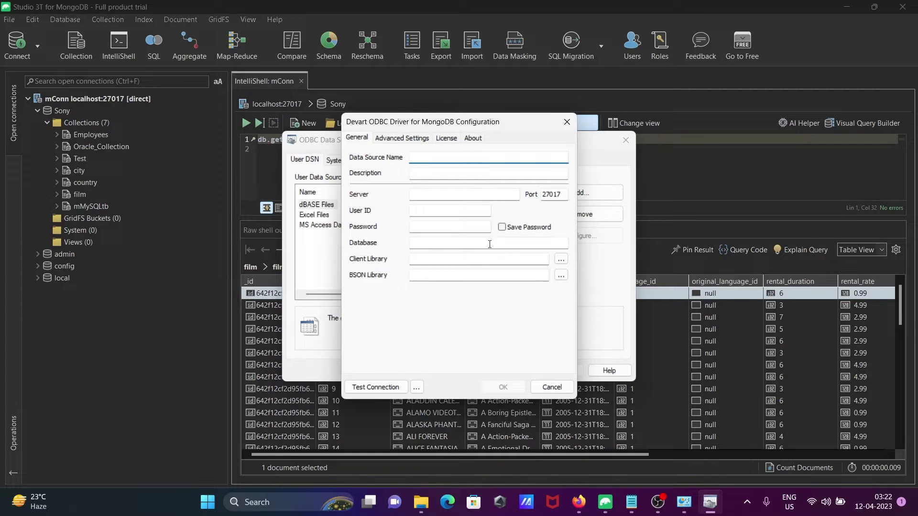
{"action": "left_click_drag", "start_coordinate": [413, 126], "coordinate": [457, 139]}
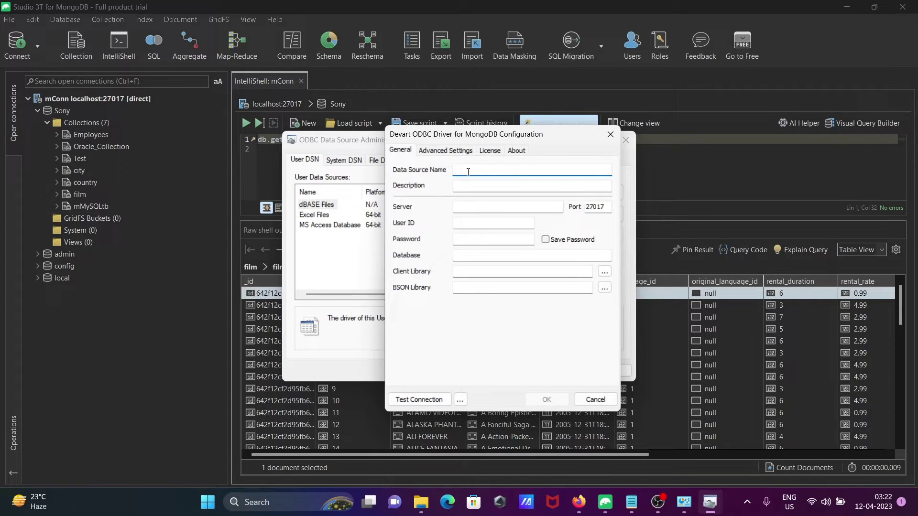
{"action": "type", "text": "dPowerBI"}
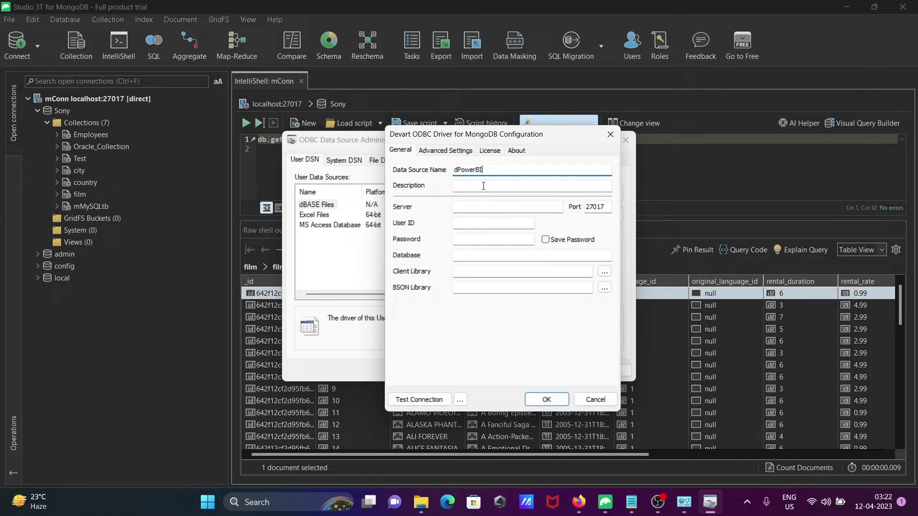
{"action": "left_click", "coordinate": [469, 205]}
{"action": "type", "text": "localhost"}
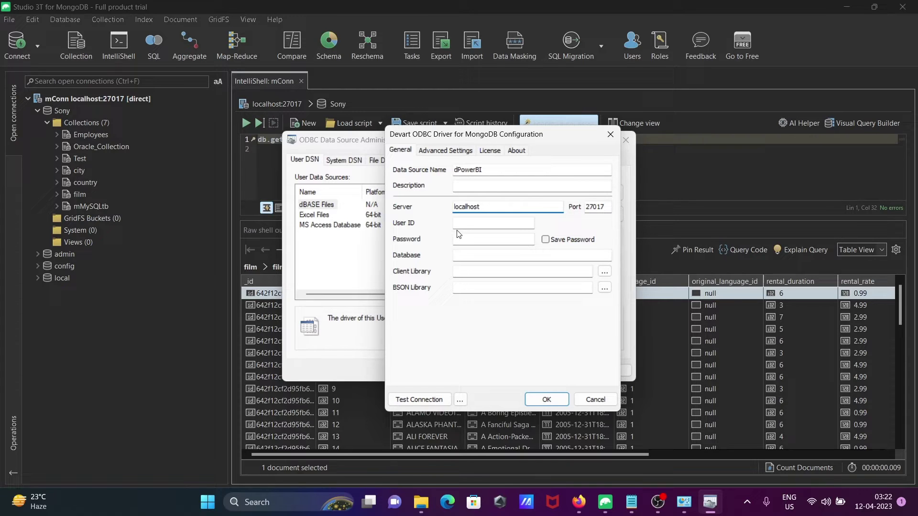
{"action": "left_click", "coordinate": [480, 257]}
{"action": "type", "text": "Sony"}
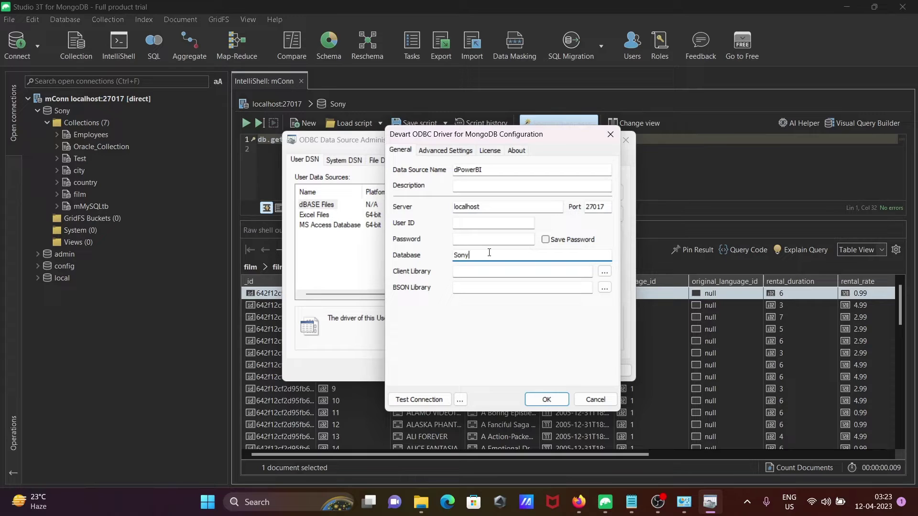
Step: Test and save the dPowerBI DSN, then close the administrator and minimize the other windows
{"action": "left_click", "coordinate": [420, 400]}
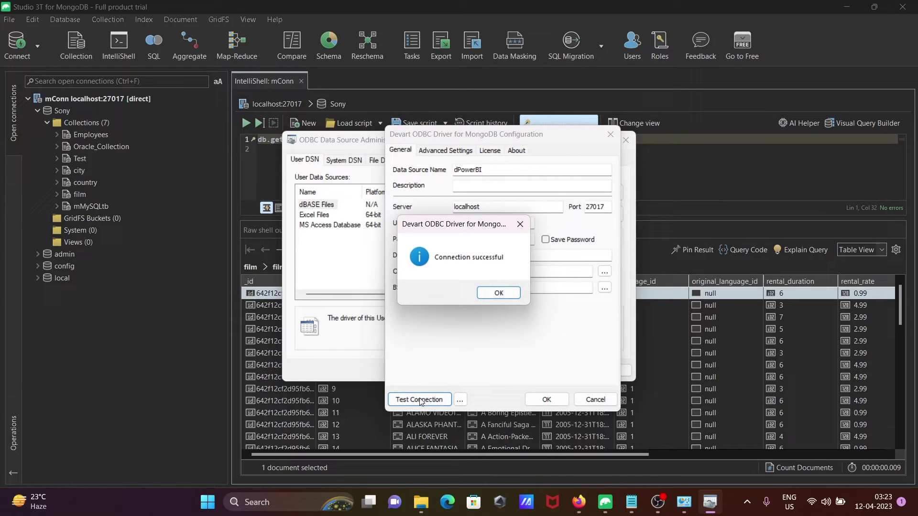
{"action": "left_click", "coordinate": [494, 294]}
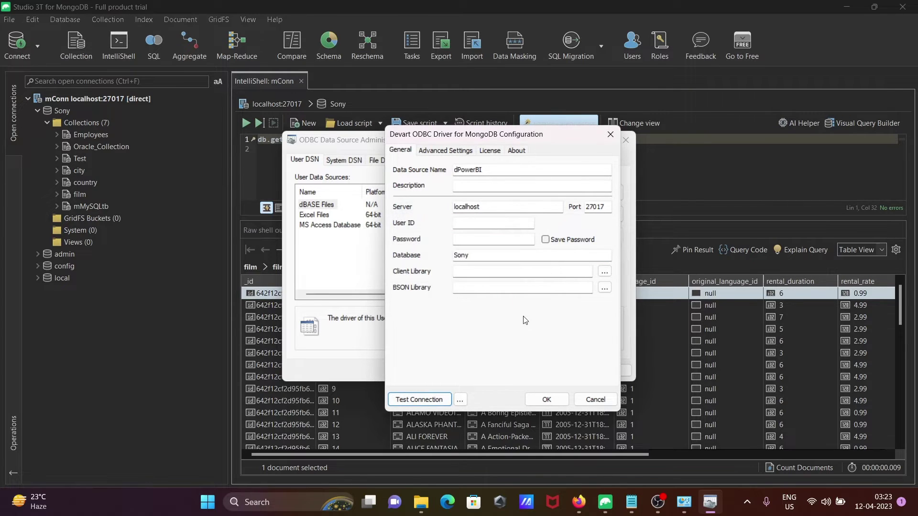
{"action": "left_click", "coordinate": [546, 400]}
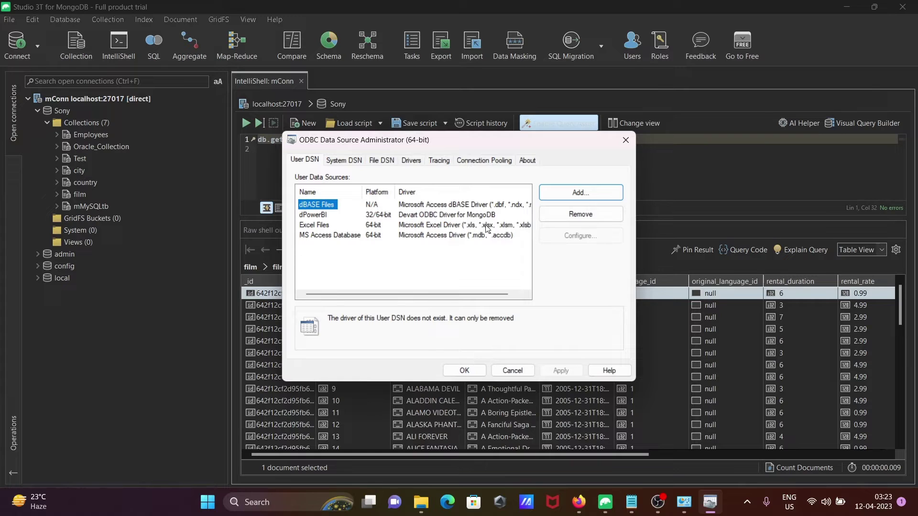
{"action": "left_click", "coordinate": [464, 371]}
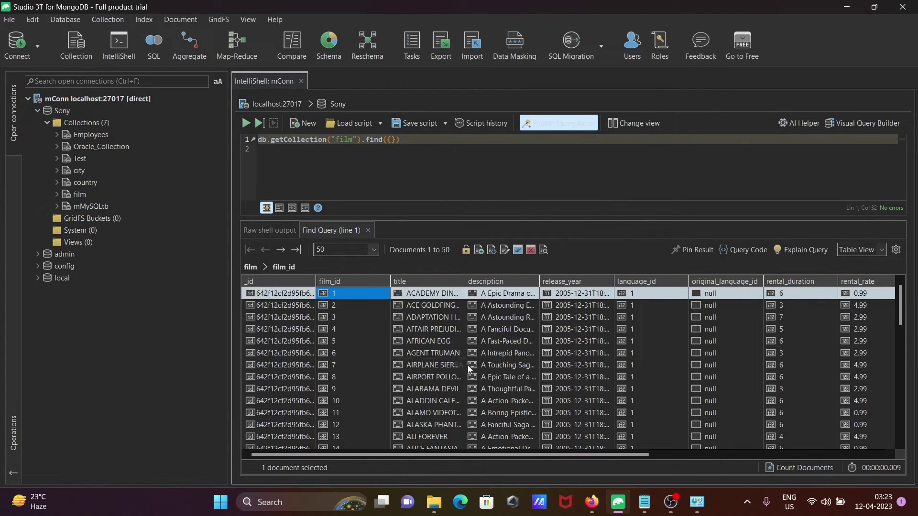
{"action": "left_click", "coordinate": [851, 6]}
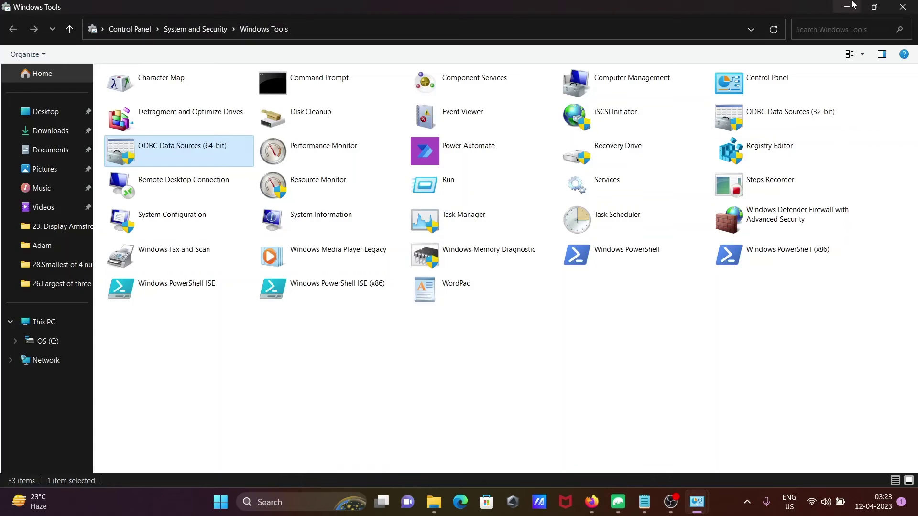
{"action": "left_click", "coordinate": [852, 6]}
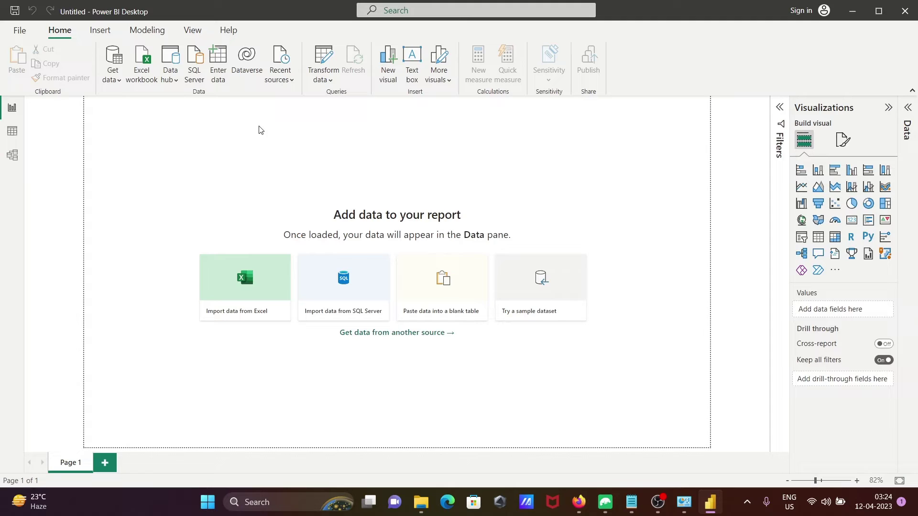
Step: Choose the ODBC connector from Power BI's Get Data catalogue
{"action": "left_click", "coordinate": [121, 84]}
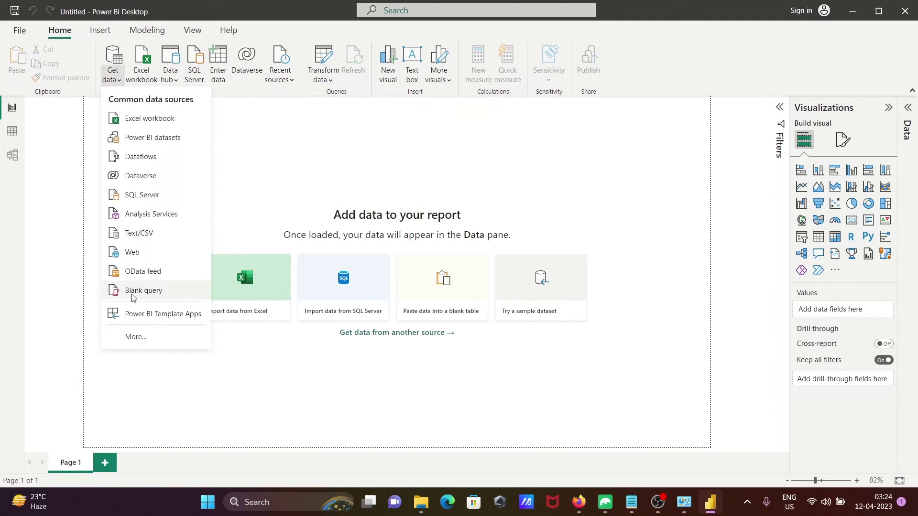
{"action": "left_click", "coordinate": [139, 337]}
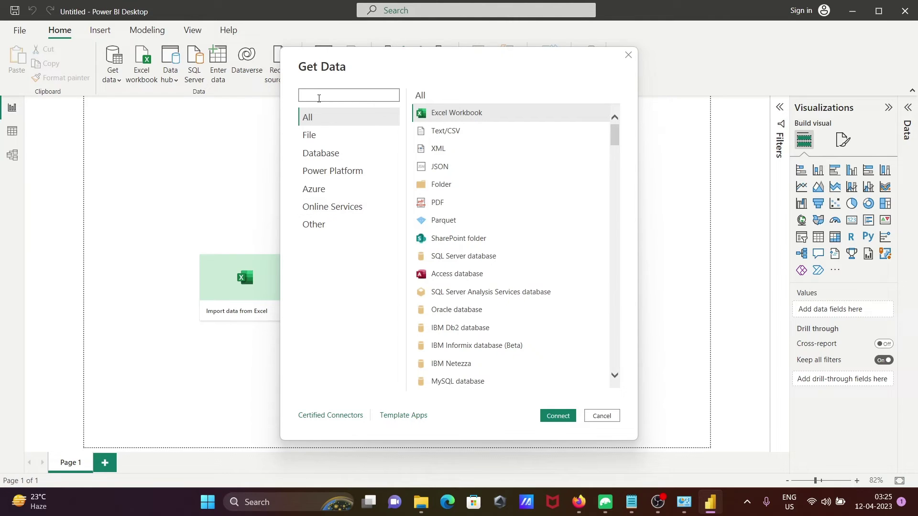
{"action": "type", "text": "odbc"}
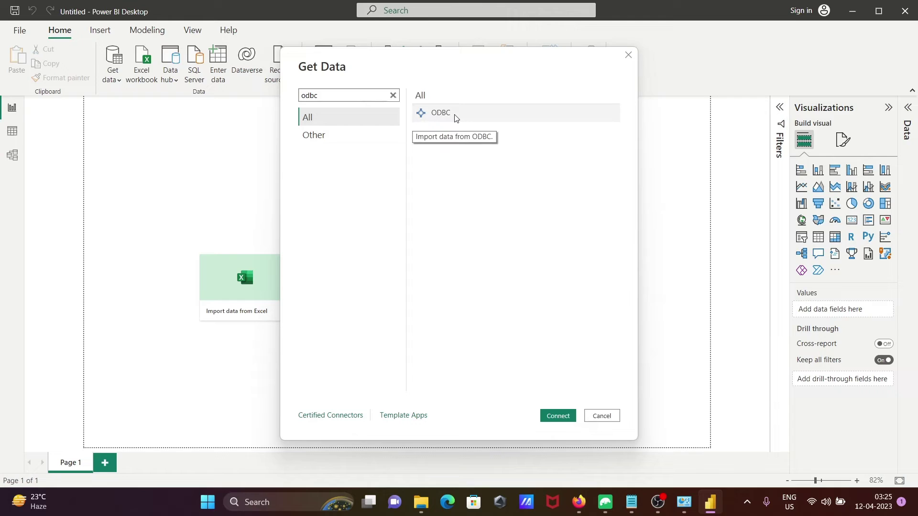
{"action": "left_click", "coordinate": [454, 114]}
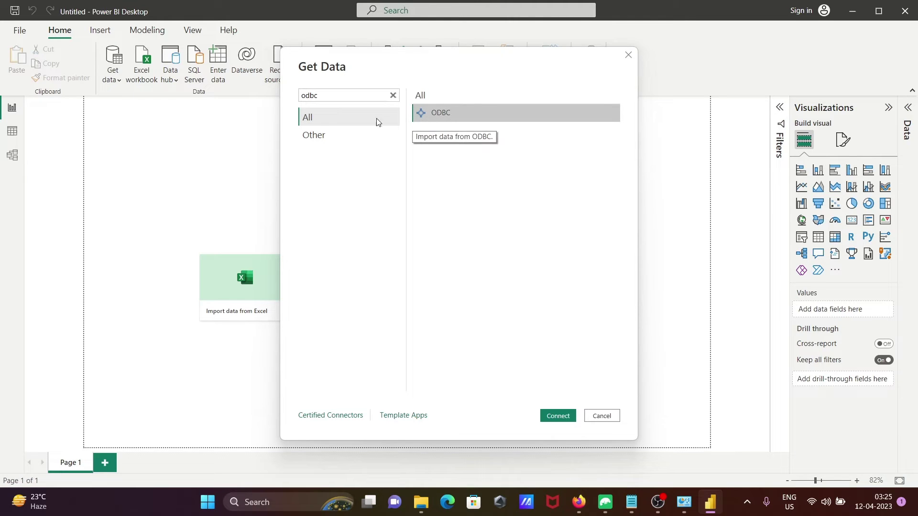
{"action": "left_click", "coordinate": [562, 420]}
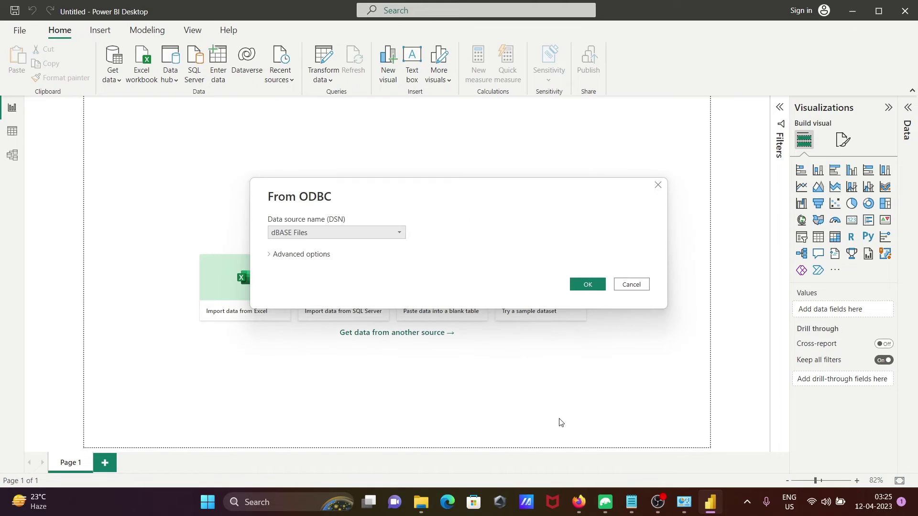
Step: Connect to DSN dPowerBI using the current Windows credentials
{"action": "left_click", "coordinate": [386, 238]}
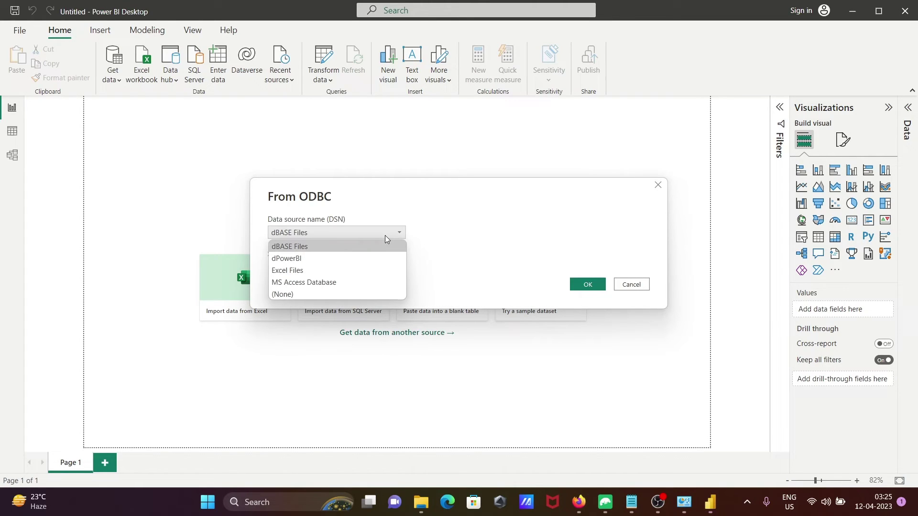
{"action": "left_click", "coordinate": [304, 264]}
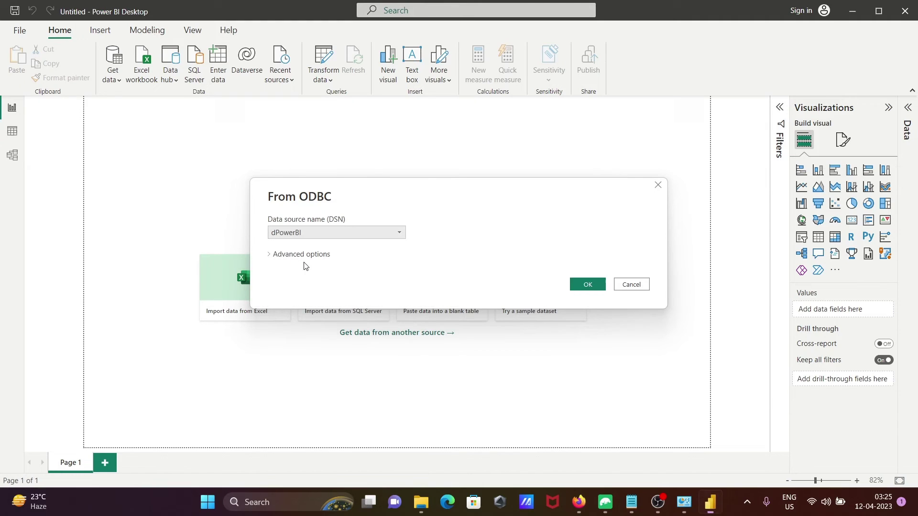
{"action": "left_click", "coordinate": [577, 287]}
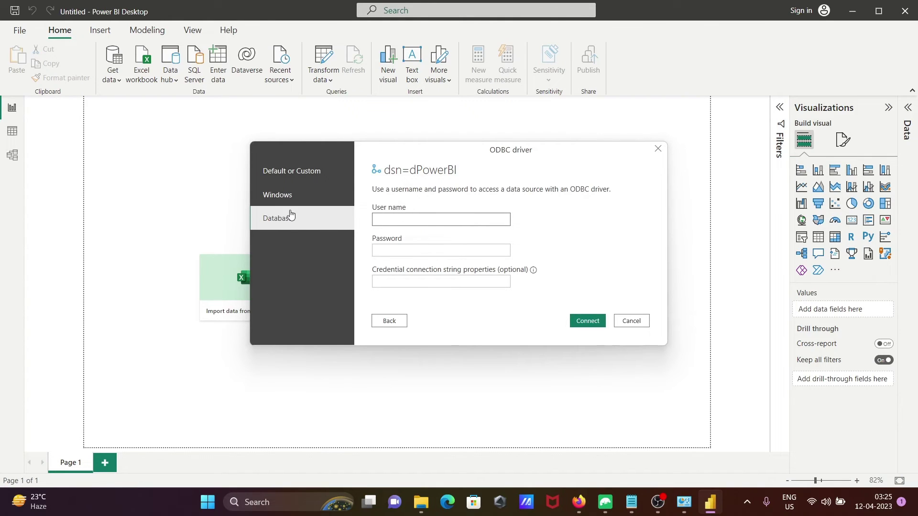
{"action": "left_click", "coordinate": [275, 198]}
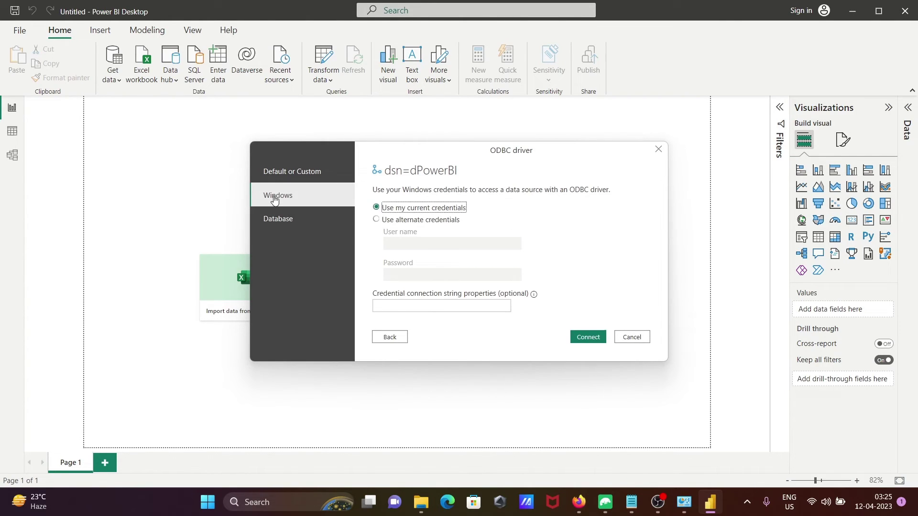
{"action": "left_click", "coordinate": [601, 336]}
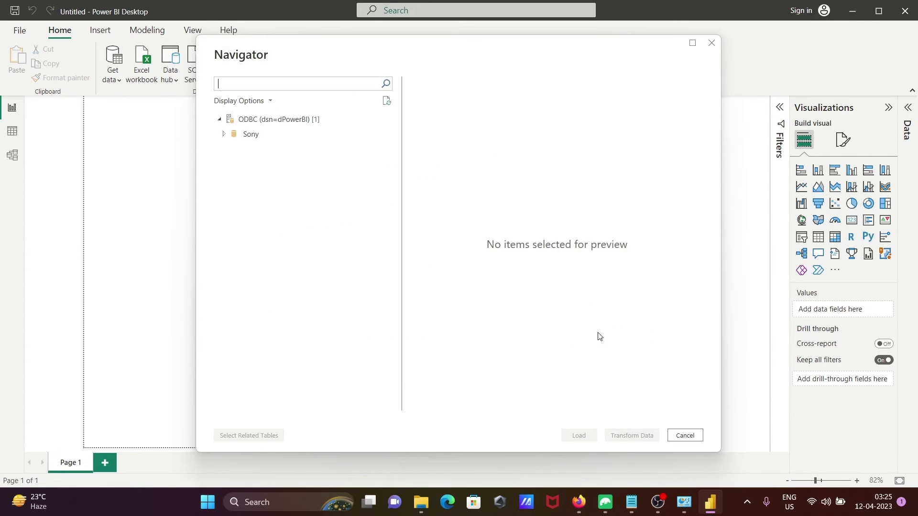
Step: Under Sony in Navigator, check the city and country tables and load them
{"action": "left_click", "coordinate": [223, 135]}
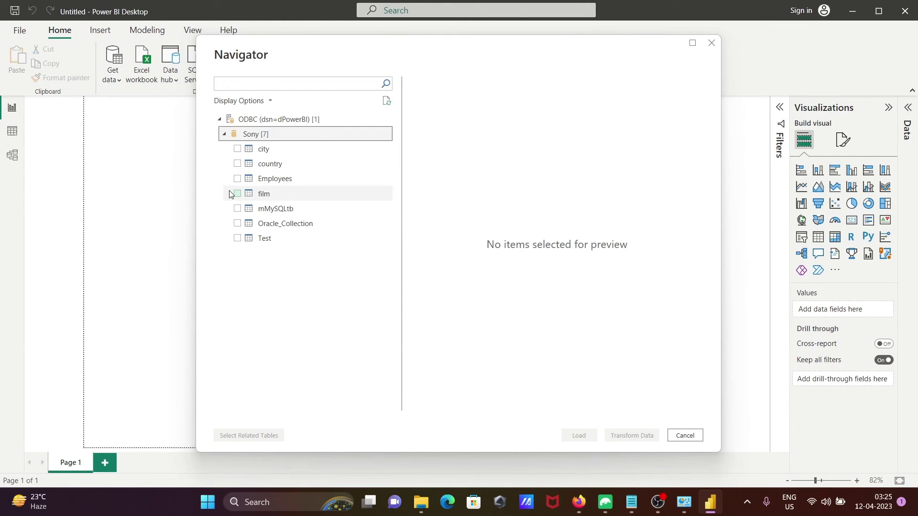
{"action": "left_click", "coordinate": [237, 148]}
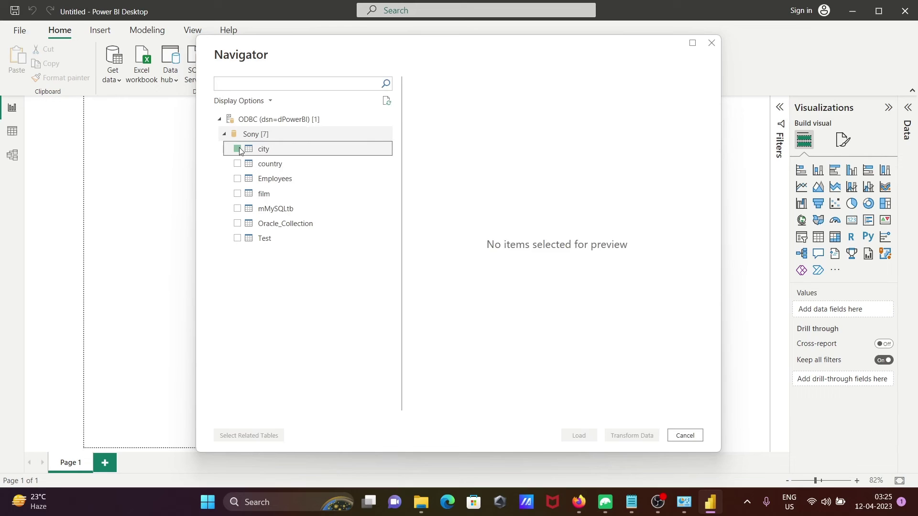
{"action": "left_click", "coordinate": [236, 170]}
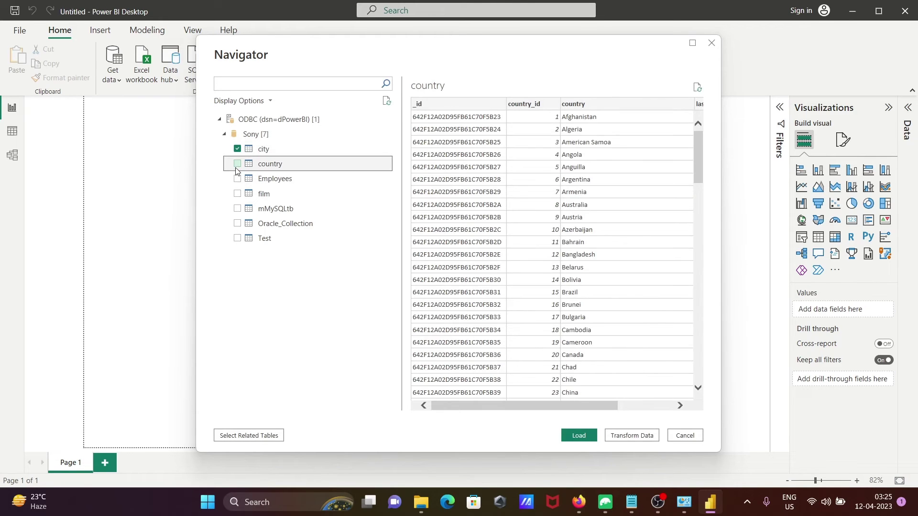
{"action": "left_click", "coordinate": [238, 165]}
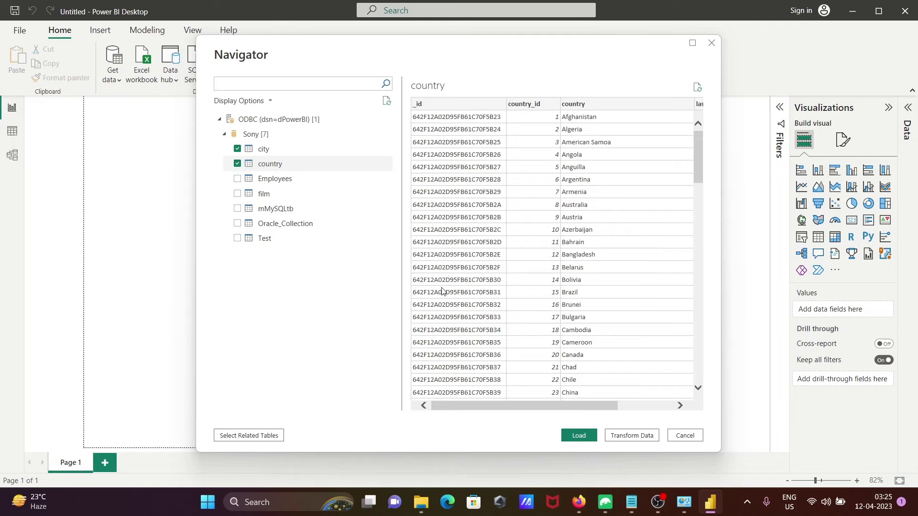
{"action": "left_click", "coordinate": [575, 435]}
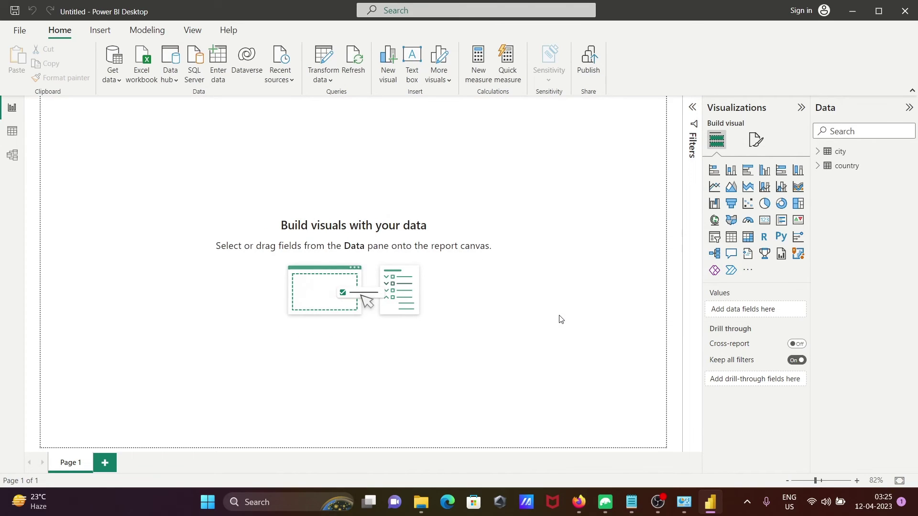
Step: Build a 100% stacked bar chart of Sum of city_id by city from the city table
{"action": "double_click", "coordinate": [840, 152]}
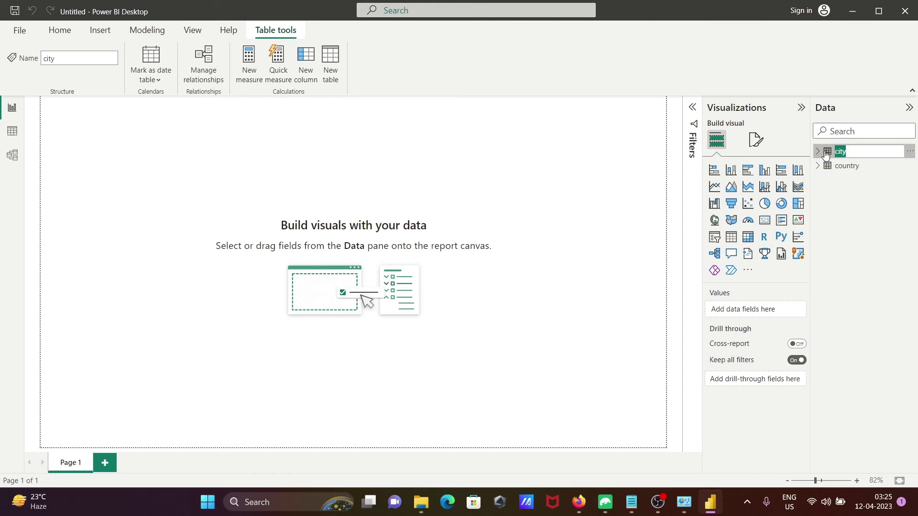
{"action": "mouse_move", "coordinate": [836, 151]}
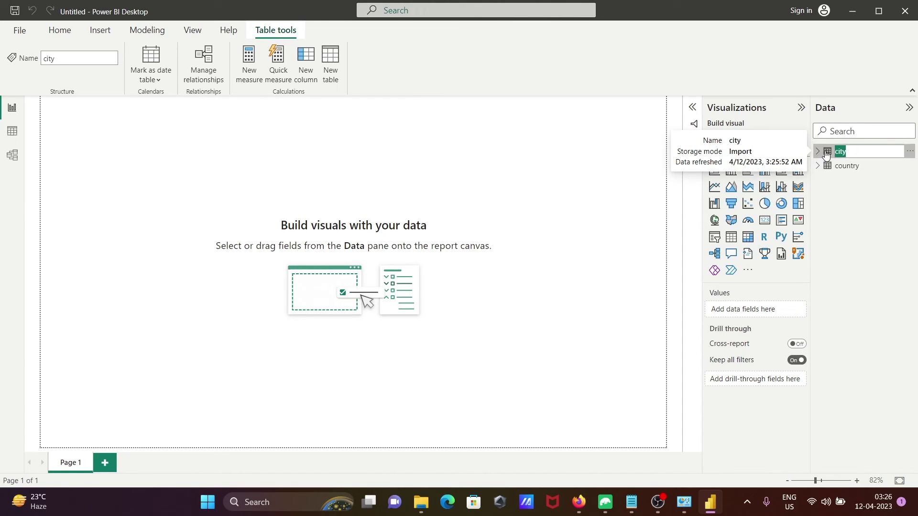
{"action": "left_click", "coordinate": [818, 153]}
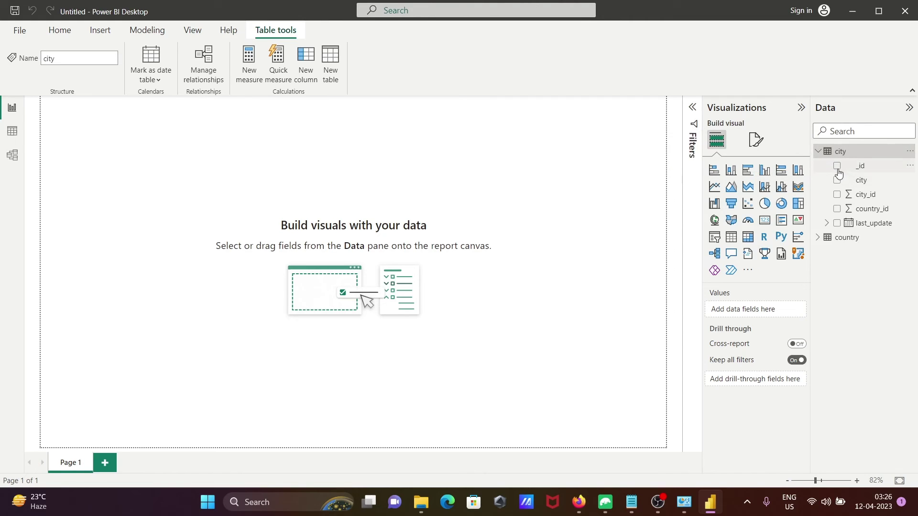
{"action": "left_click", "coordinate": [837, 181]}
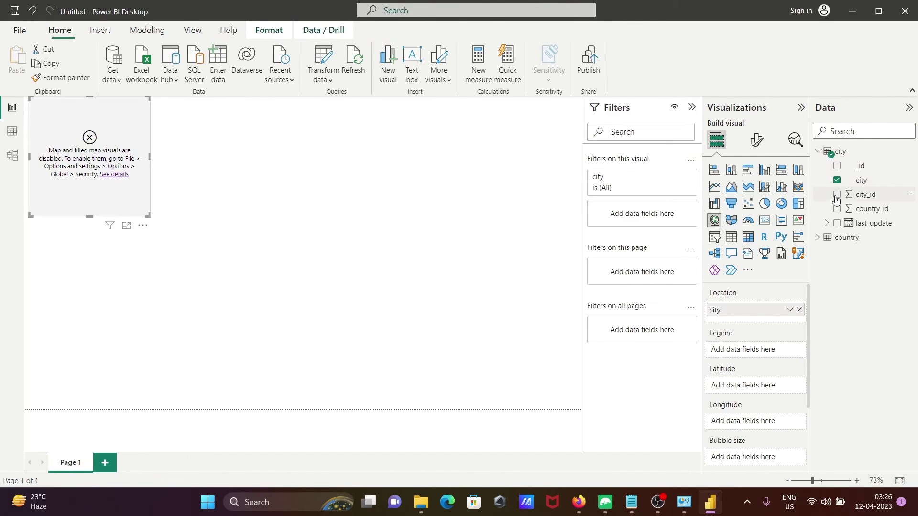
{"action": "left_click", "coordinate": [836, 195]}
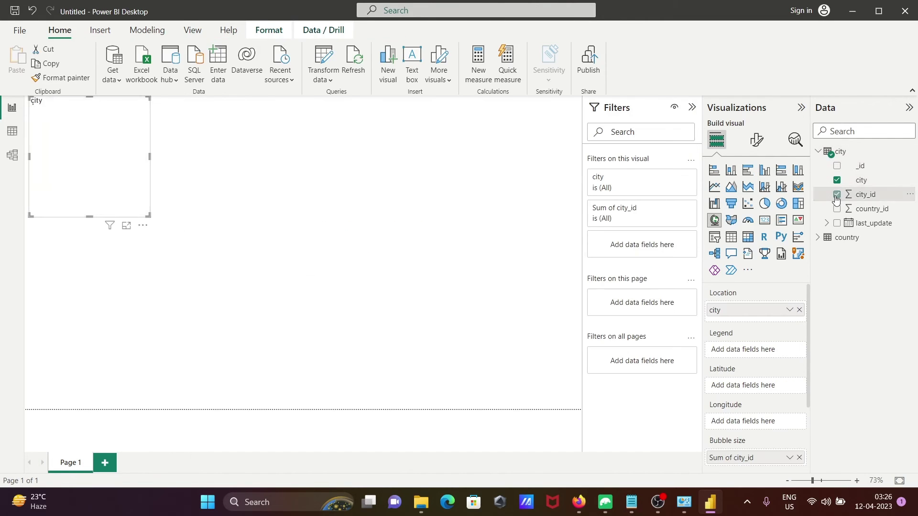
{"action": "left_click", "coordinate": [781, 171]}
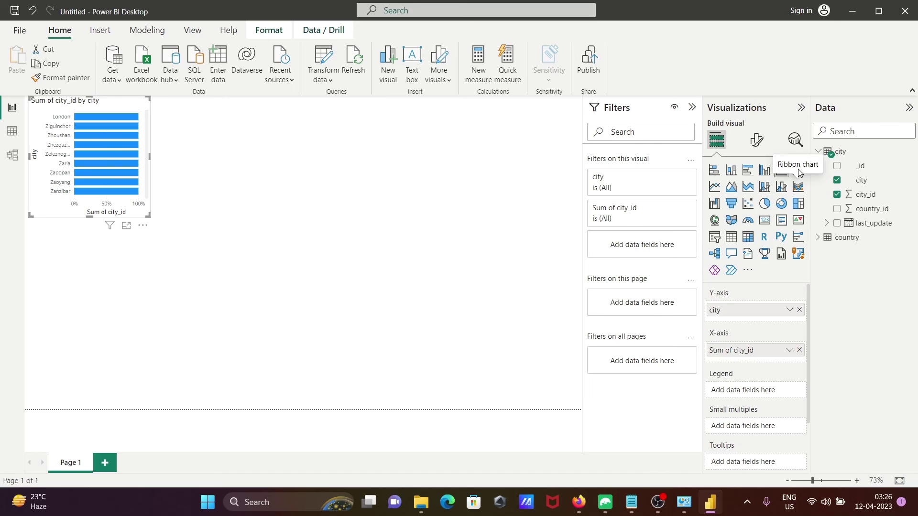
Step: Enlarge the bar chart and add country_id as a second value
{"action": "left_click", "coordinate": [838, 156]}
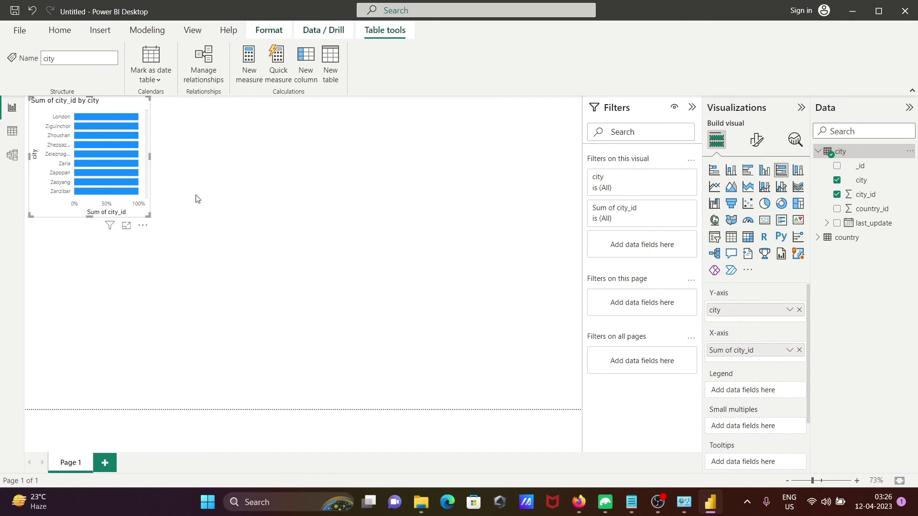
{"action": "left_click_drag", "start_coordinate": [148, 215], "coordinate": [371, 302]}
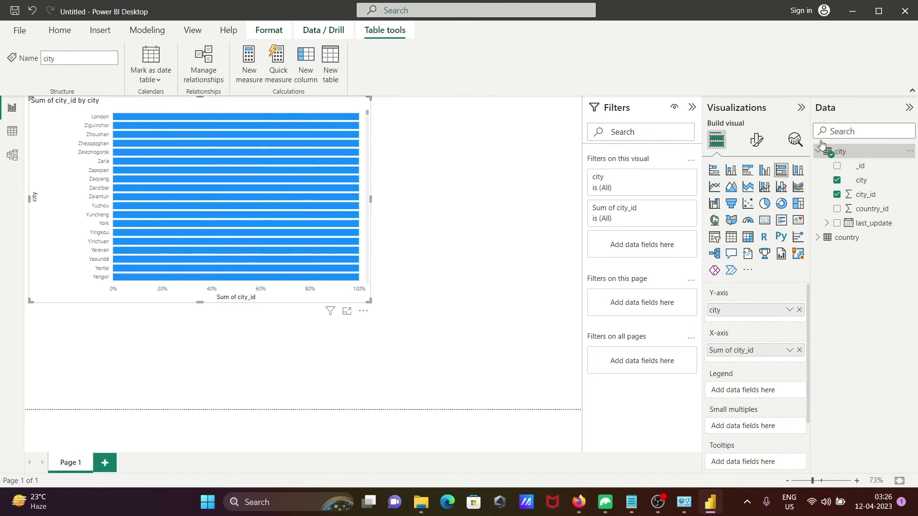
{"action": "left_click", "coordinate": [837, 209]}
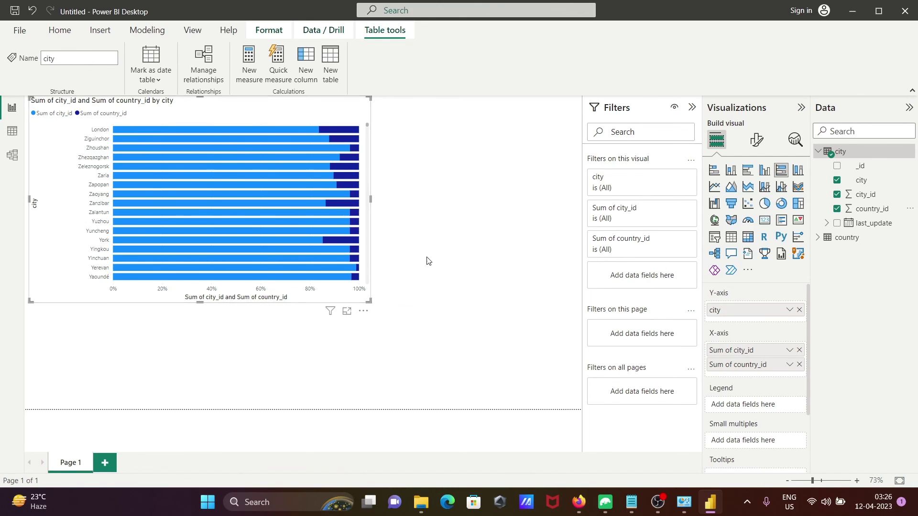
{"action": "mouse_move", "coordinate": [632, 502]}
{"action": "left_click", "coordinate": [631, 504]}
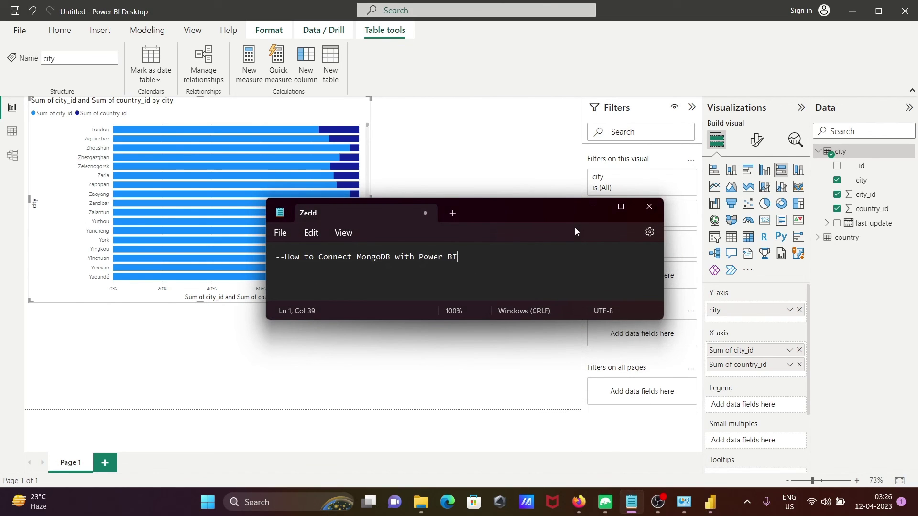
{"action": "left_click", "coordinate": [592, 208]}
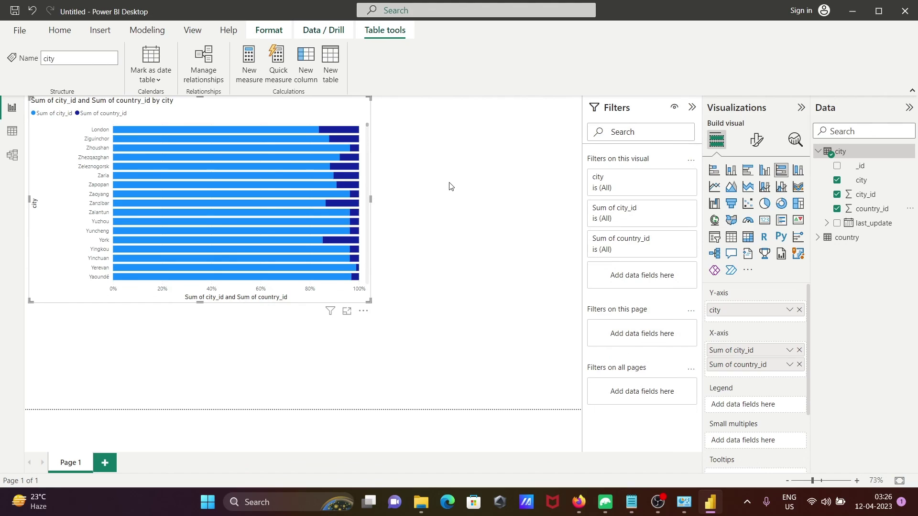